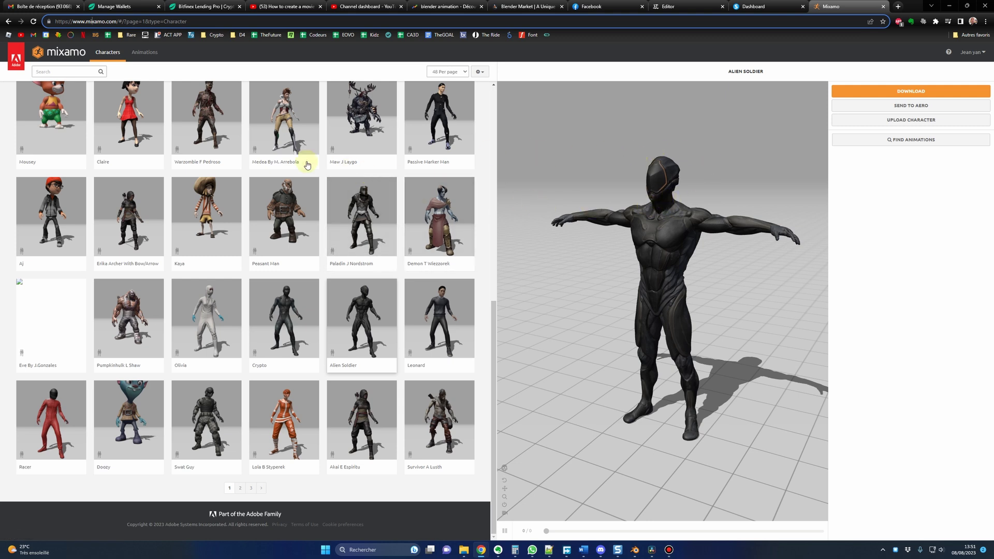
Load the Alien Soldier character and apply the blue Idle animation found with the search term "Idle".
scroll(251, 161, up, 2)
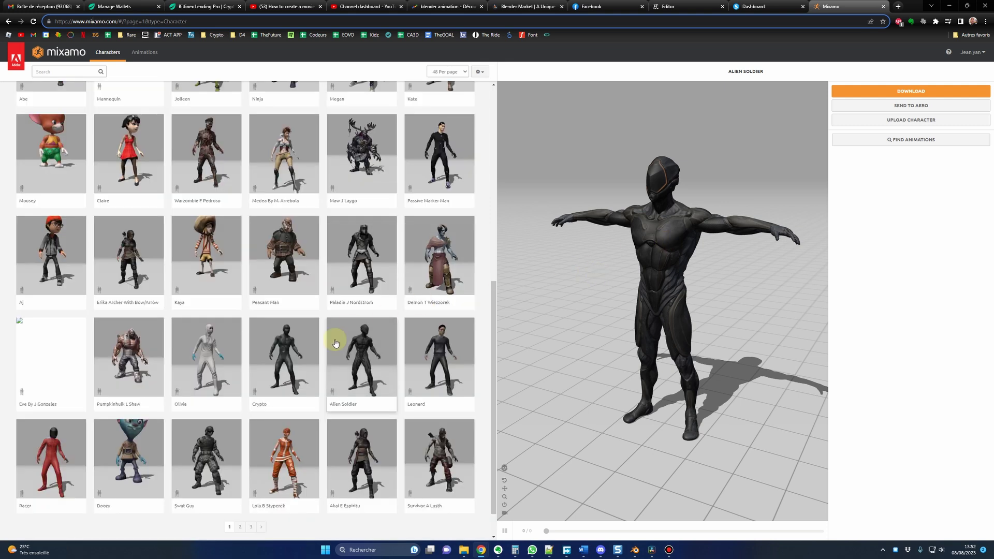
scroll(359, 331, down, 2)
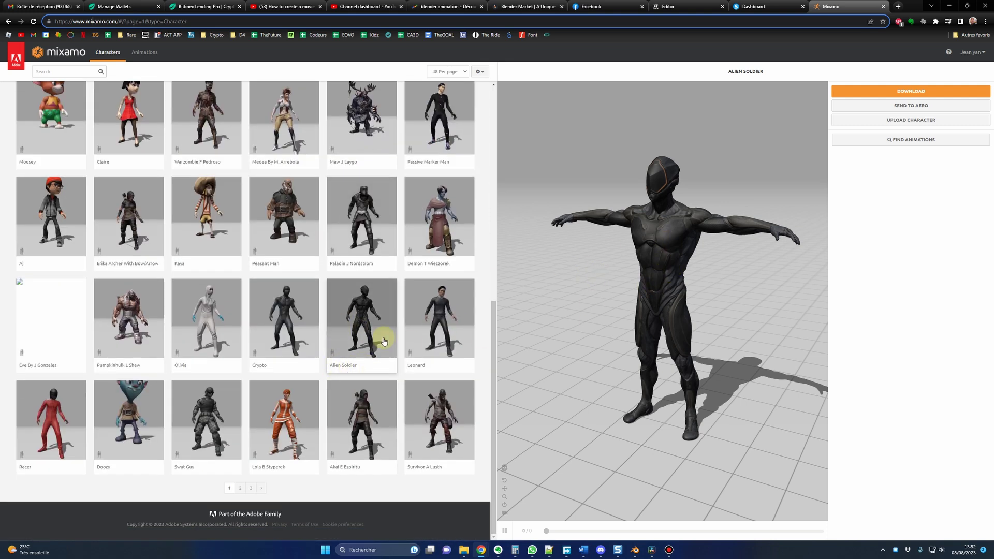
click(366, 323)
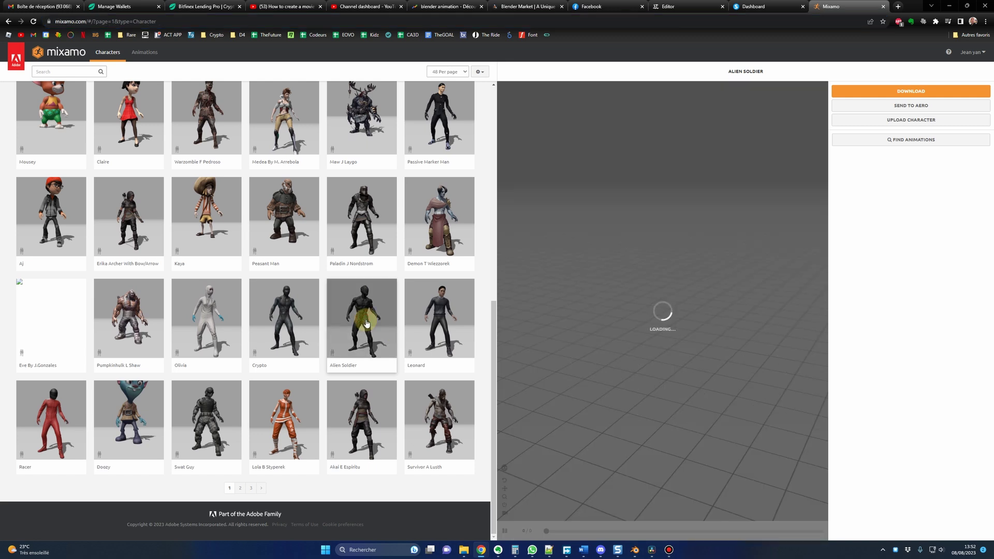
click(142, 54)
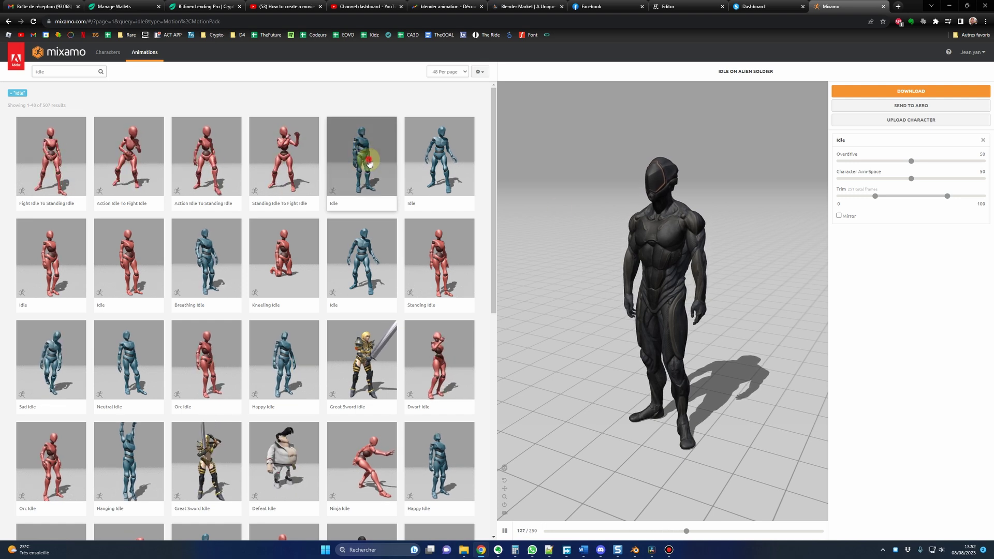
drag(586, 248, 687, 220)
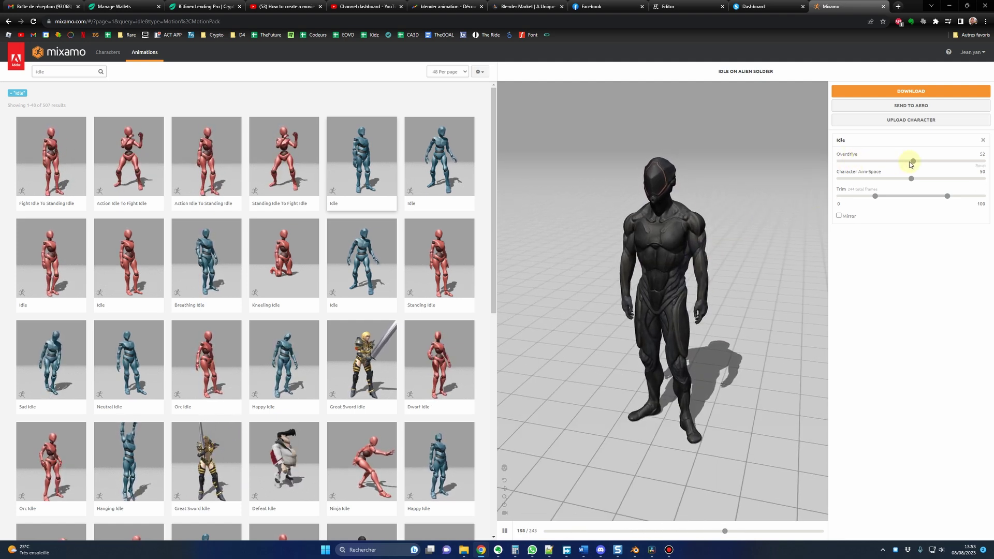
drag(914, 161, 984, 162)
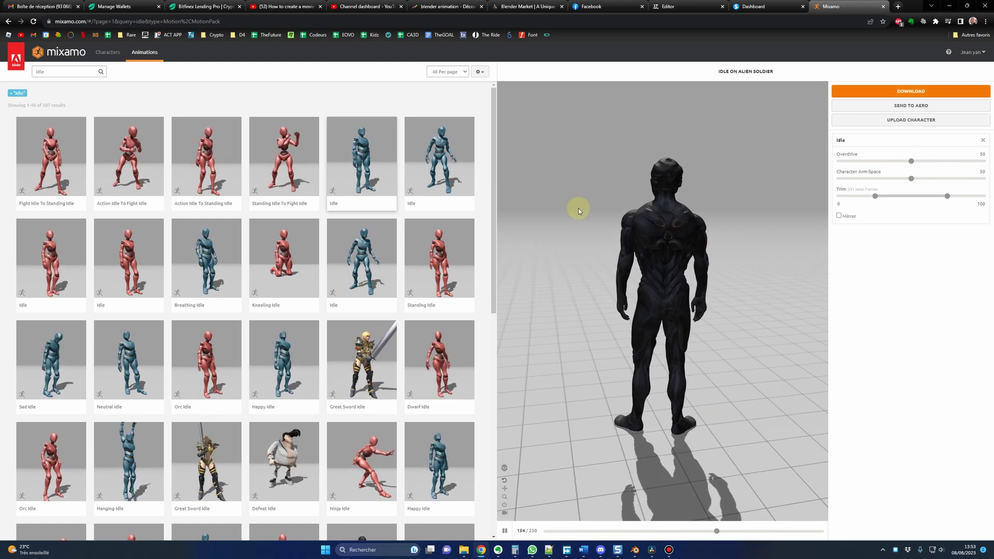
Download the animated character as FBX Binary with skin at 24 frames per second.
click(910, 91)
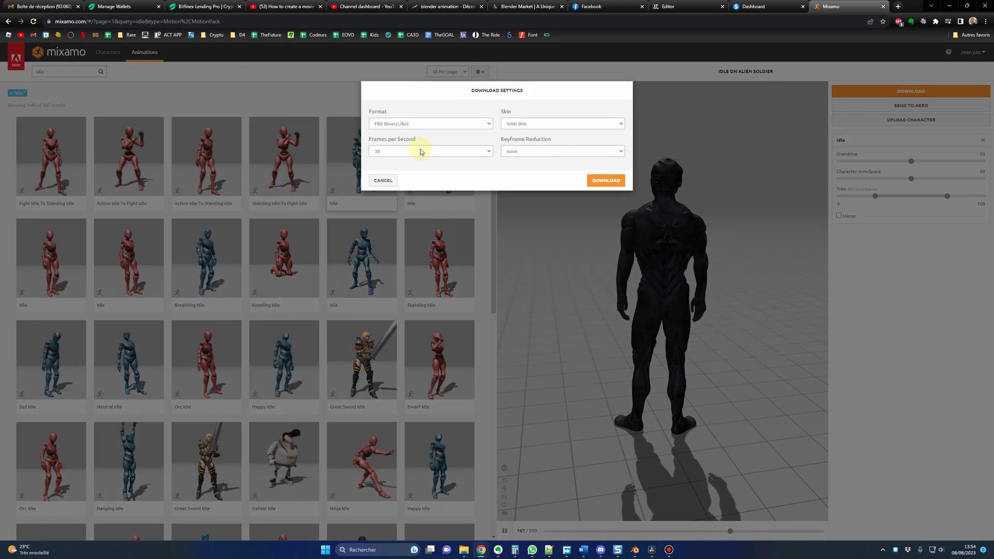
click(421, 152)
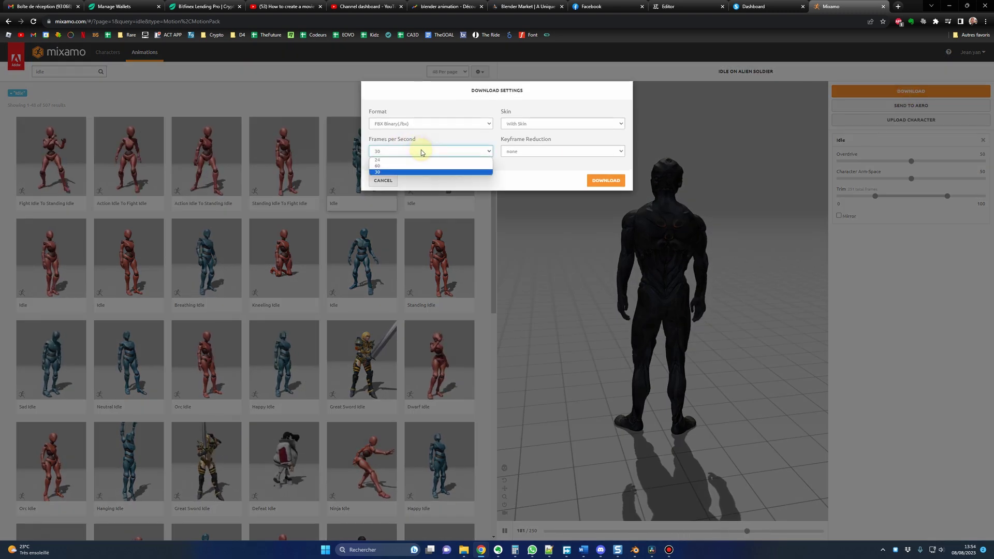
click(391, 160)
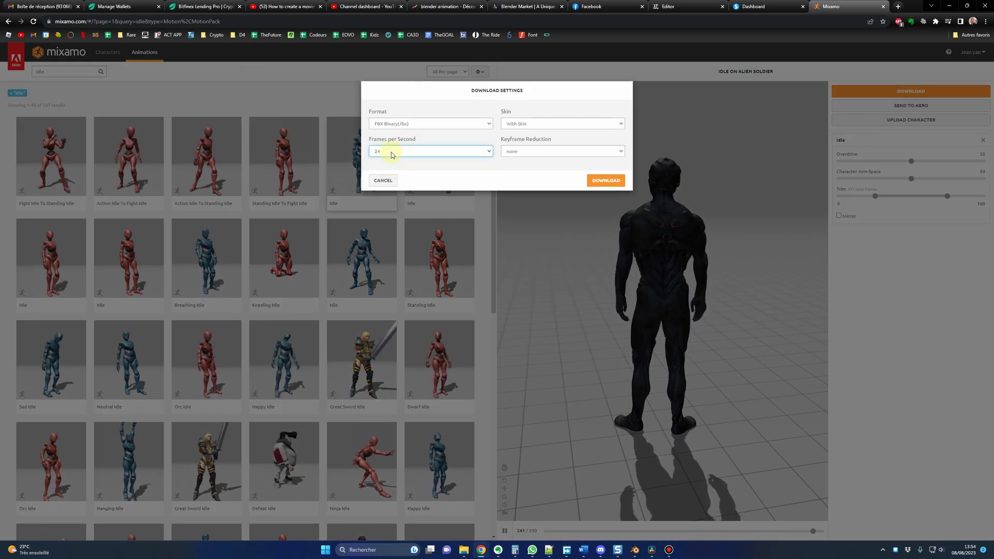
click(607, 181)
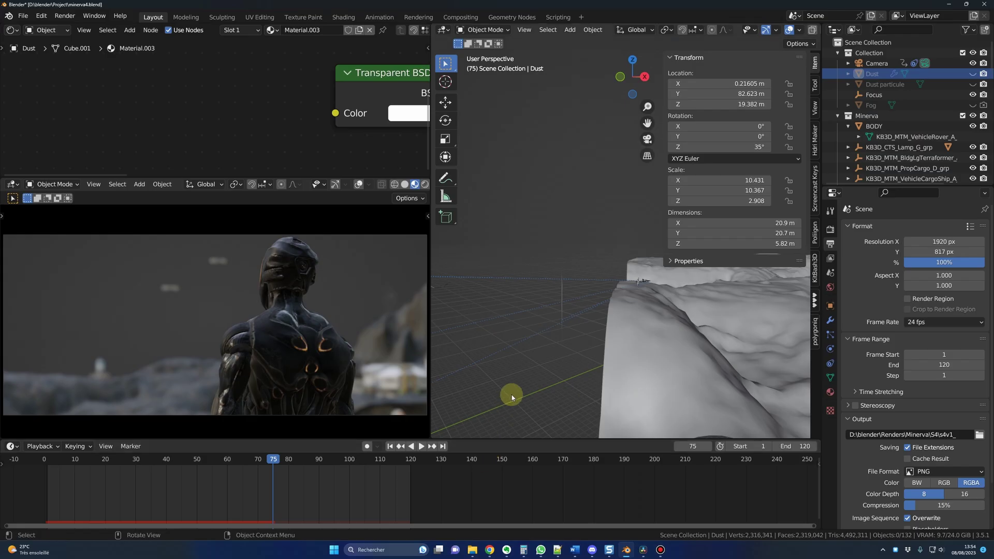
Switch to Blender and import black-suit-Idle.fbx from the Mixamo models folder.
middle_drag(537, 371, 564, 371)
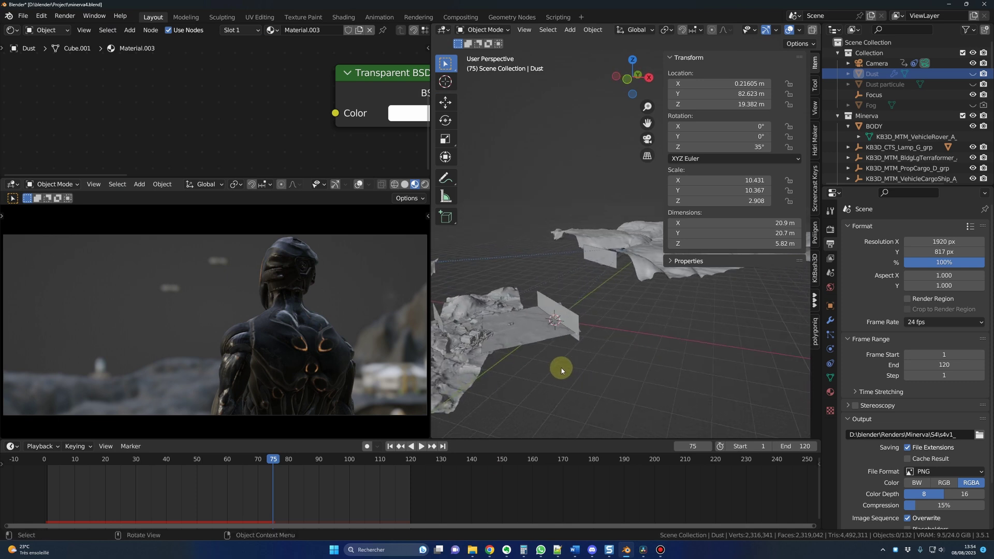
click(24, 16)
click(59, 158)
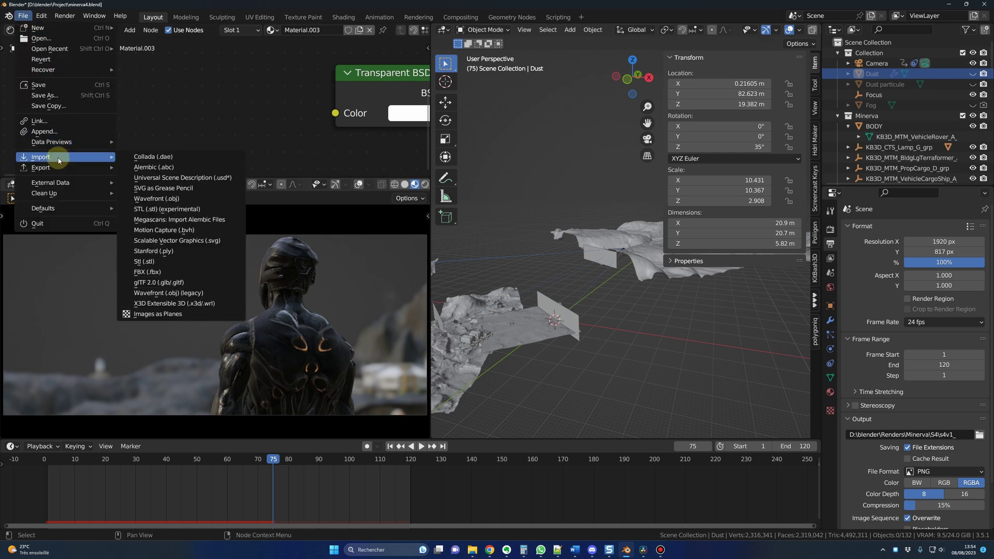
click(147, 272)
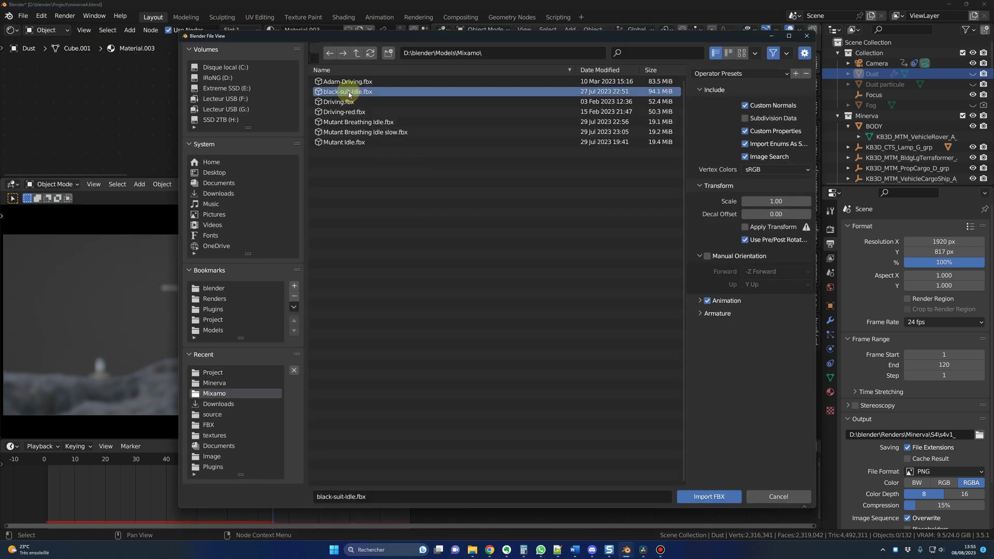
click(714, 498)
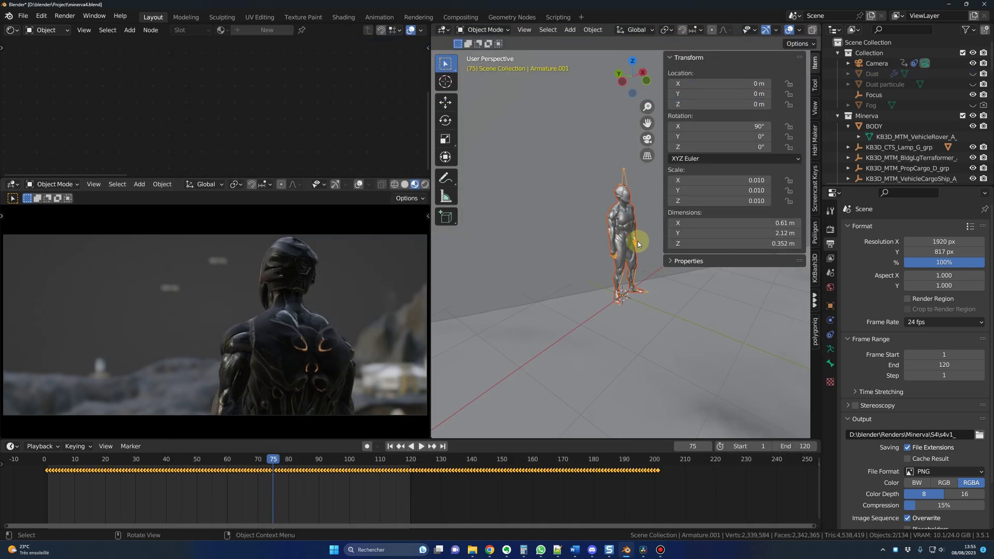
Return to the first frame, hide the viewport sidebar and focus on the character armature standing on the hill.
key(shift+Left)
middle_drag(628, 222, 643, 229)
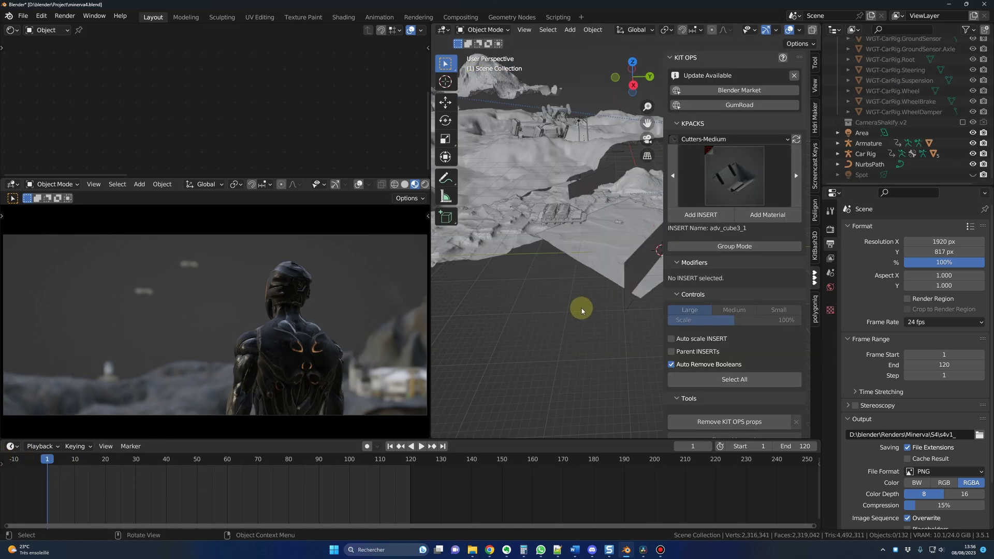
key(n)
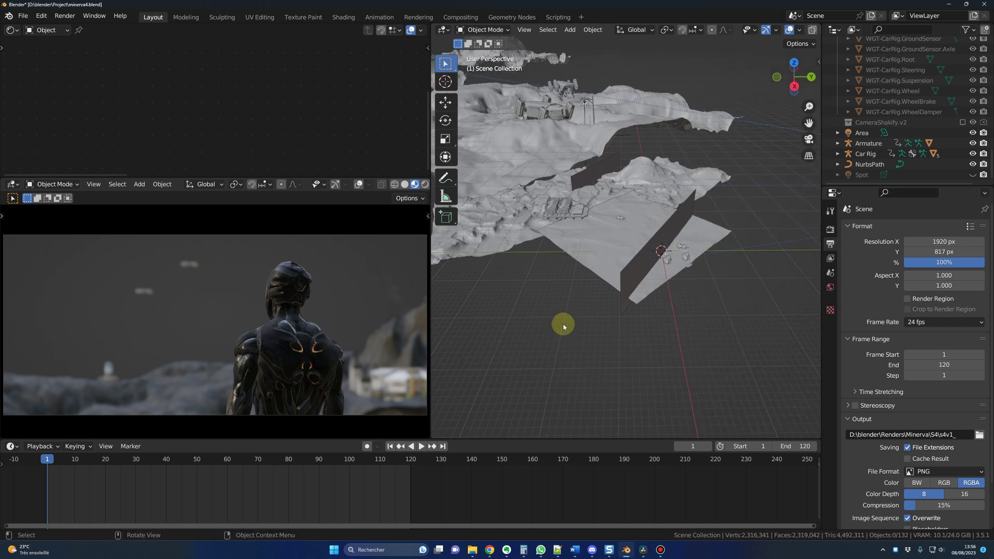
scroll(561, 280, up, 3)
middle_drag(560, 260, 553, 295)
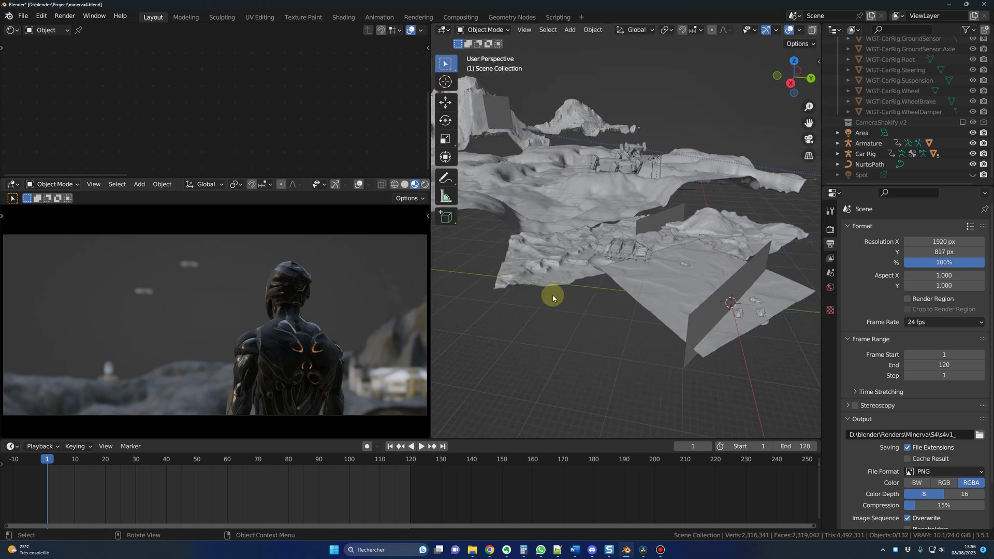
click(567, 256)
key(KP_Decimal)
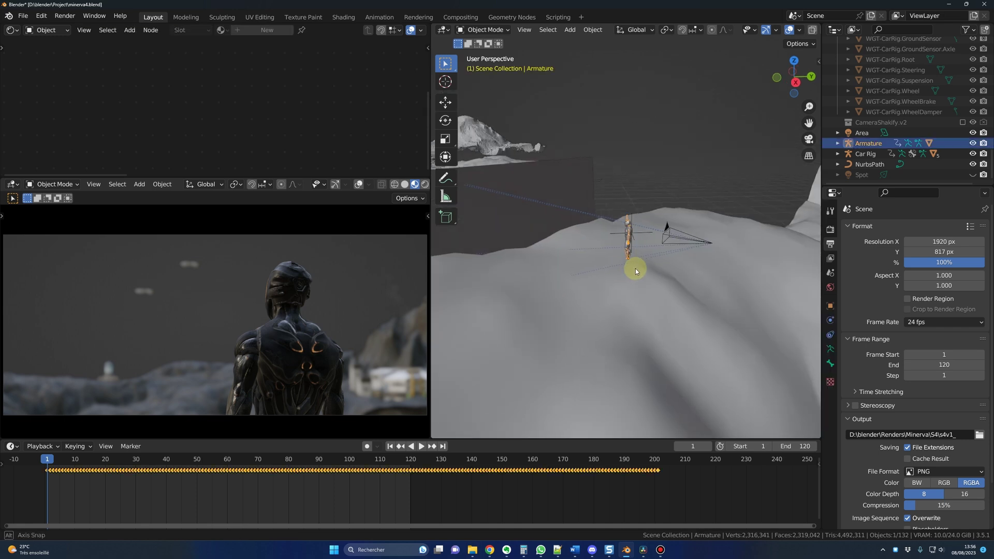
scroll(638, 259, up, 4)
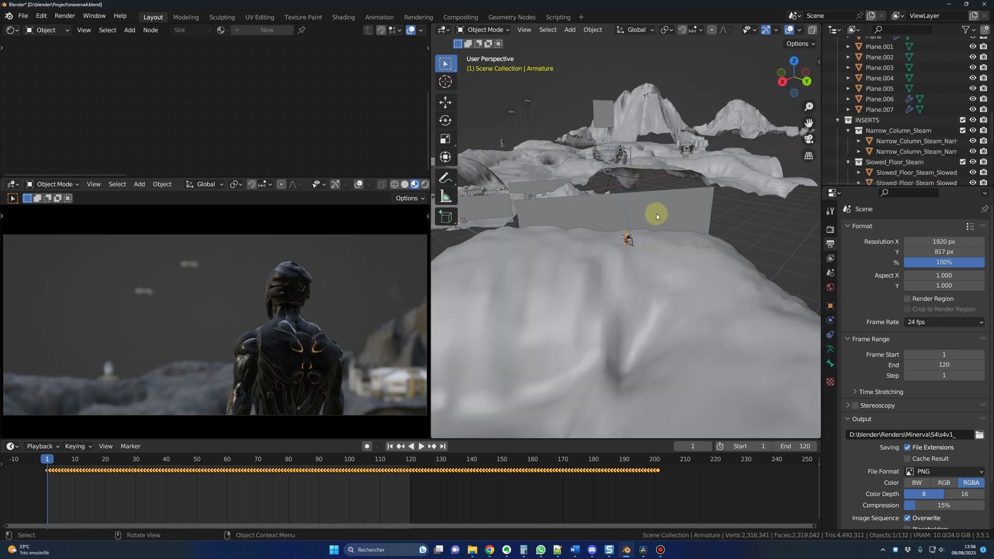
Hide the INSERTS collection in the viewport and pick out the cargo ships on the distant terrain.
click(973, 119)
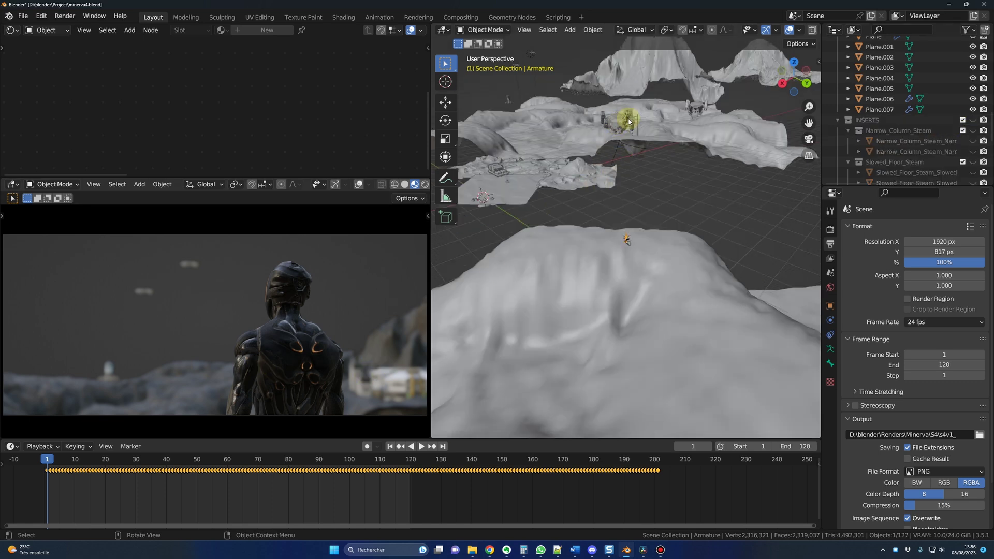
click(701, 110)
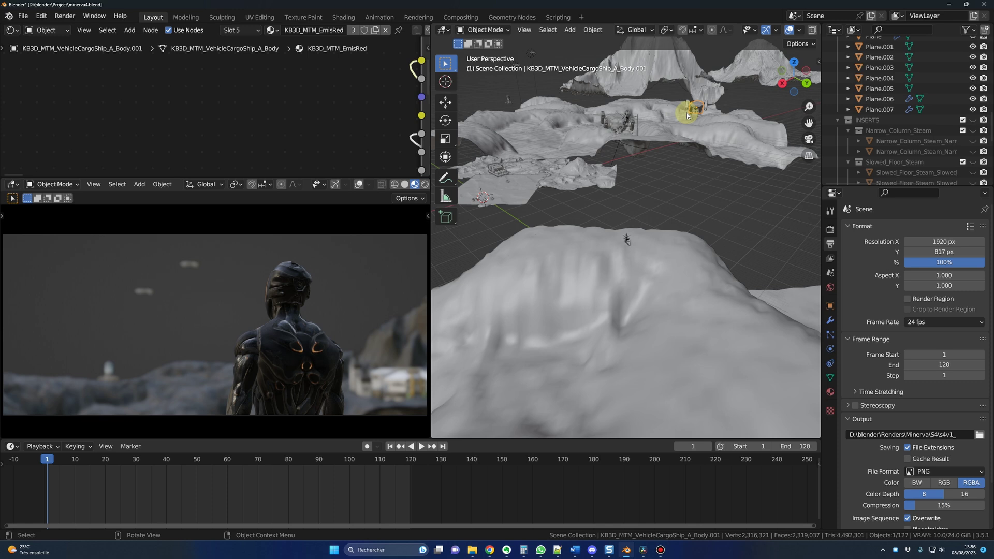
click(384, 383)
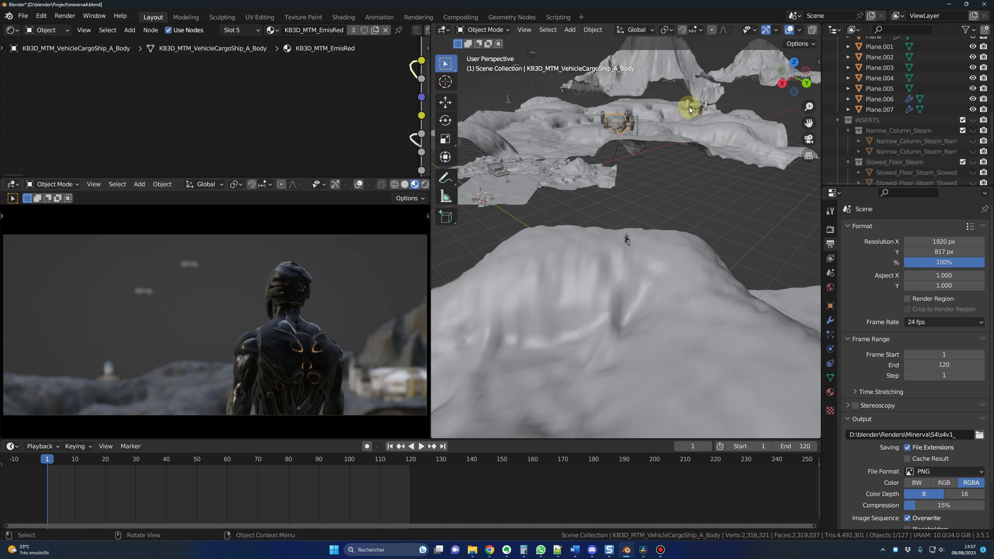
Select the terraformer building and frame it to examine its model and placement in the scene.
scroll(514, 129, down, 3)
click(514, 129)
key(KP_Decimal)
scroll(554, 207, down, 3)
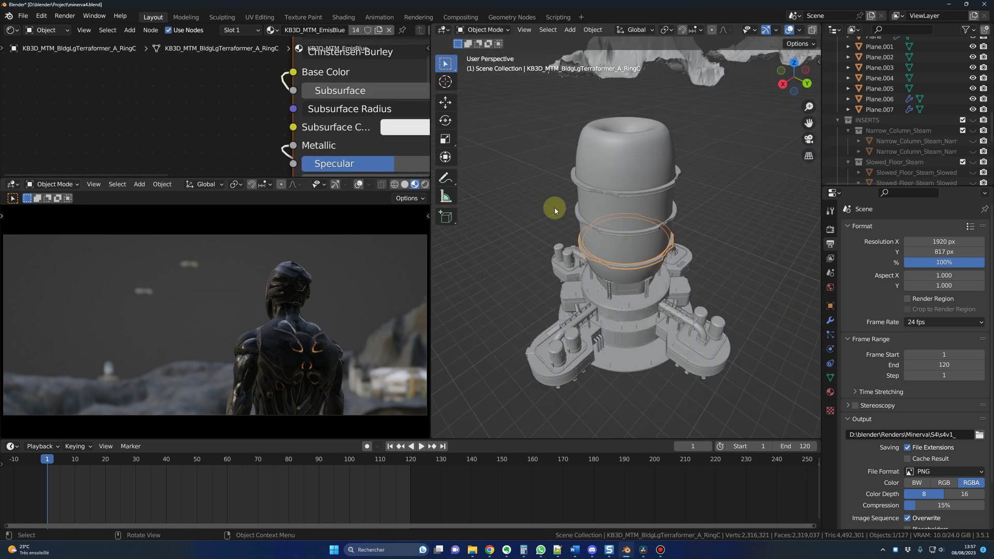
scroll(555, 210, down, 5)
mouse_move(646, 284)
middle_down()
mouse_move(648, 267)
mouse_move(684, 284)
mouse_move(732, 262)
mouse_move(661, 252)
mouse_move(656, 278)
middle_up()
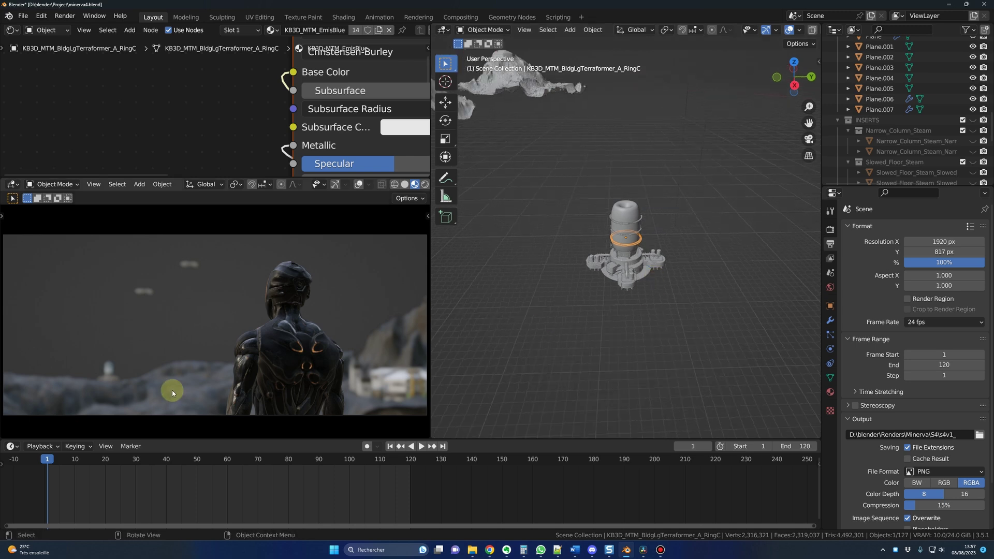
Locate the two flying cargo ships and play the animation to check their movement.
middle_drag(596, 311, 642, 309)
click(673, 301)
click(579, 315)
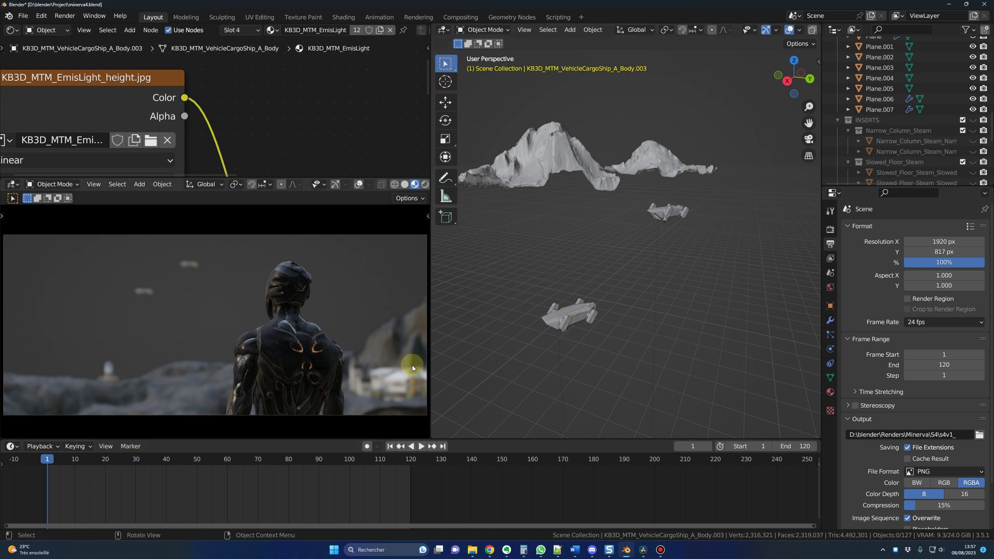
key(space)
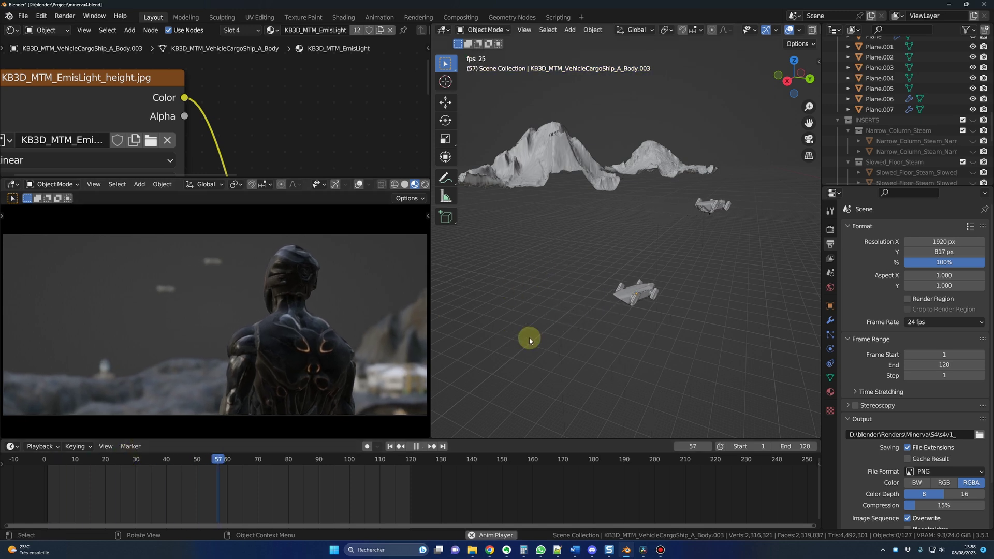
key(space)
Select the camera beside the character and examine its keyframes, depth of field and Camera Shakify settings.
click(554, 355)
key(KP_Decimal)
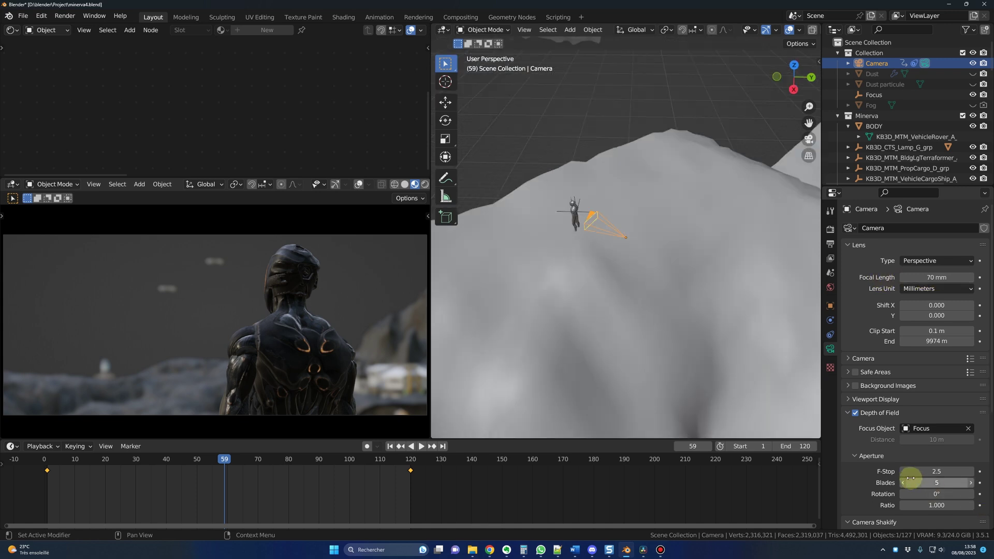
scroll(613, 272, up, 5)
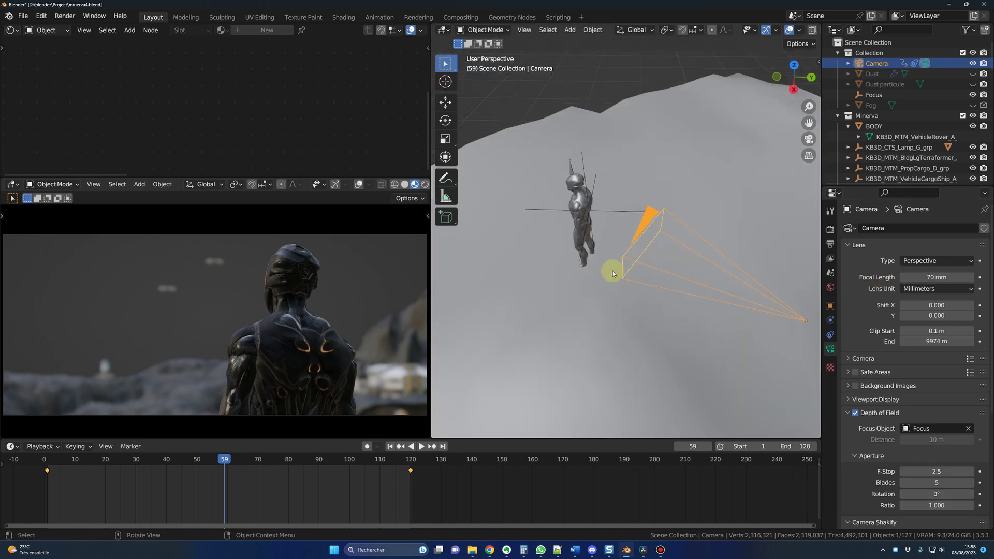
middle_drag(611, 267, 644, 311)
scroll(634, 239, down, 4)
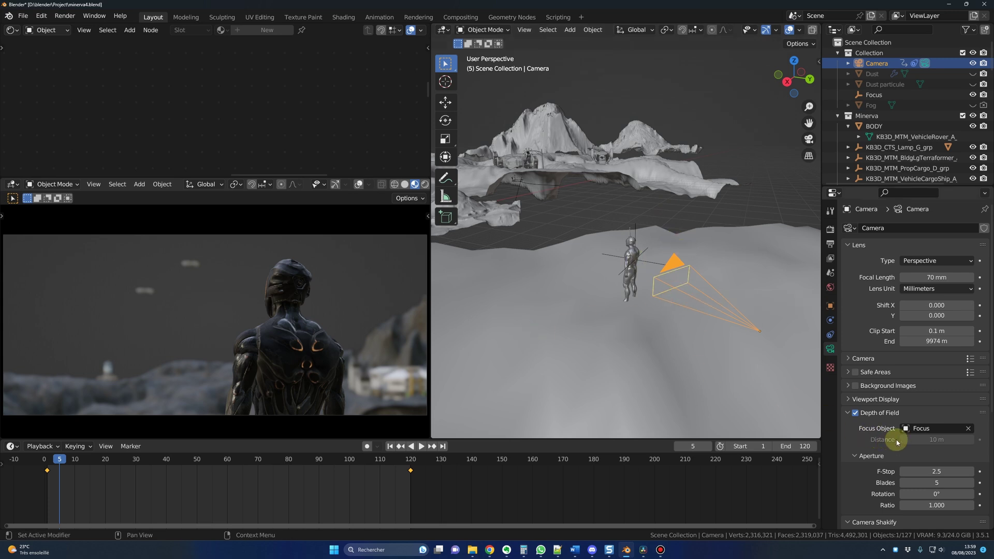
scroll(893, 437, down, 5)
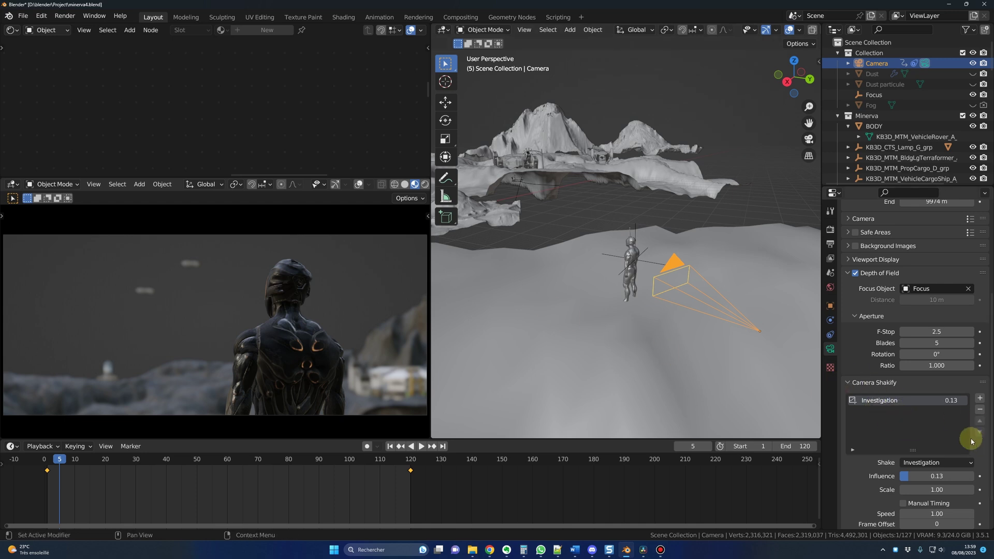
Search the add-on preferences for "sha" to find Camera Shakify, and return to the camera's Investigation shake.
click(41, 16)
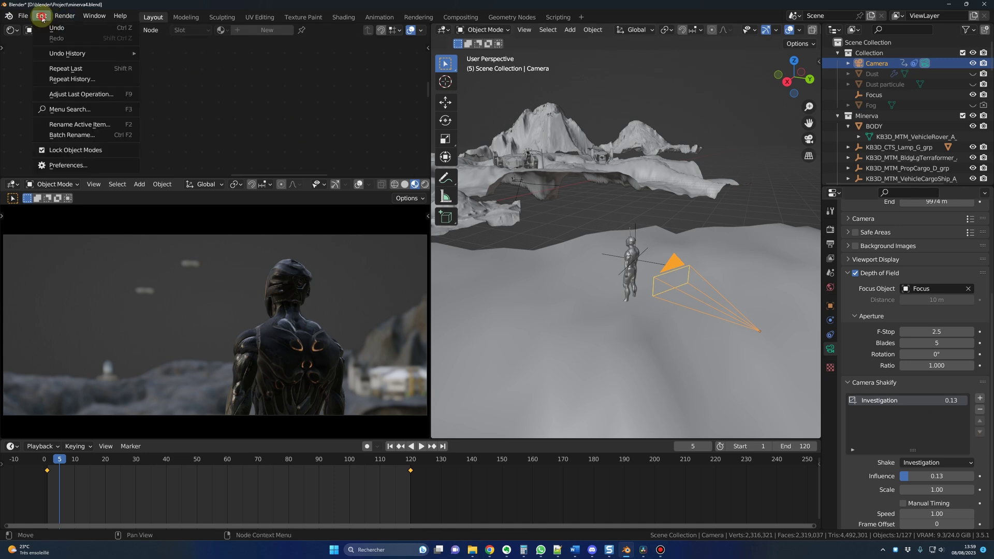
click(82, 165)
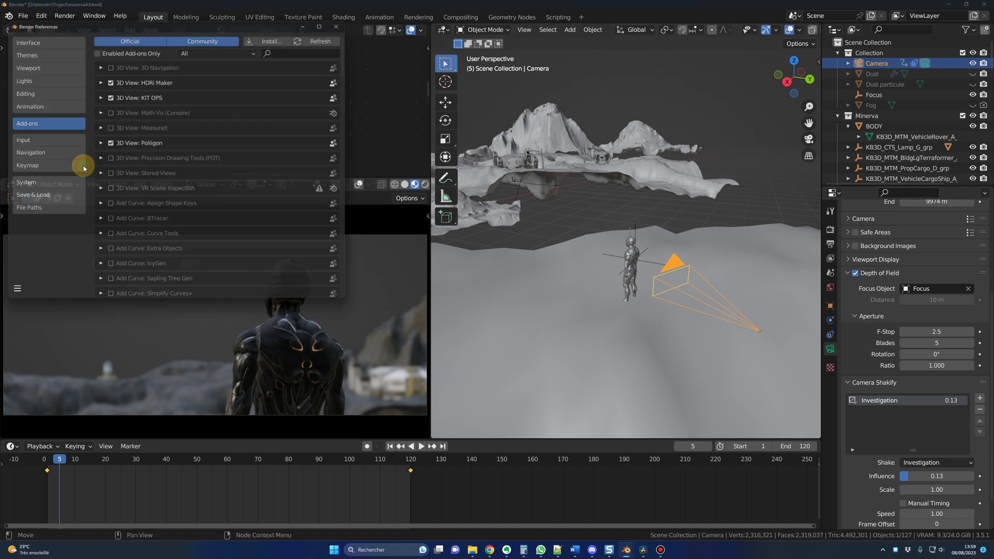
click(284, 41)
click(591, 453)
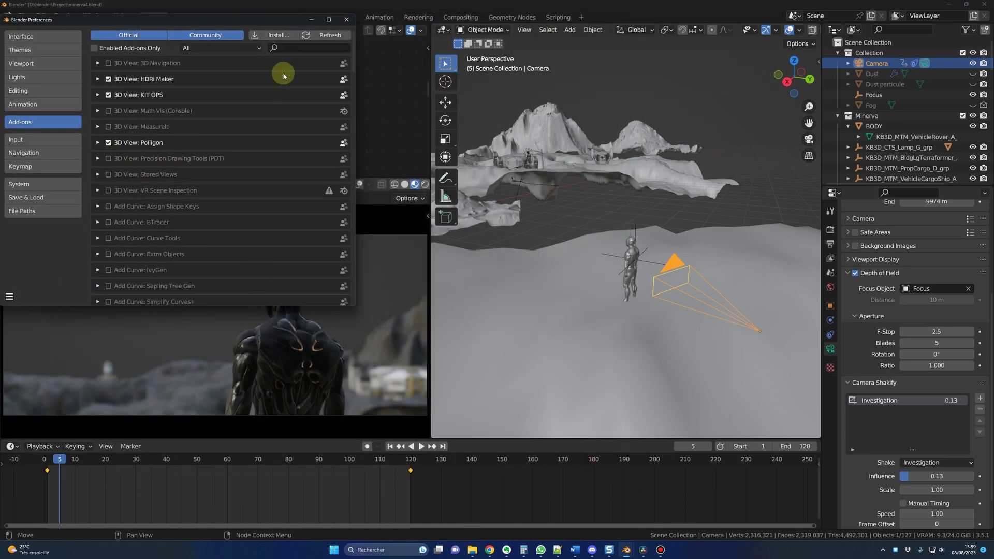
click(293, 46)
text(sha)
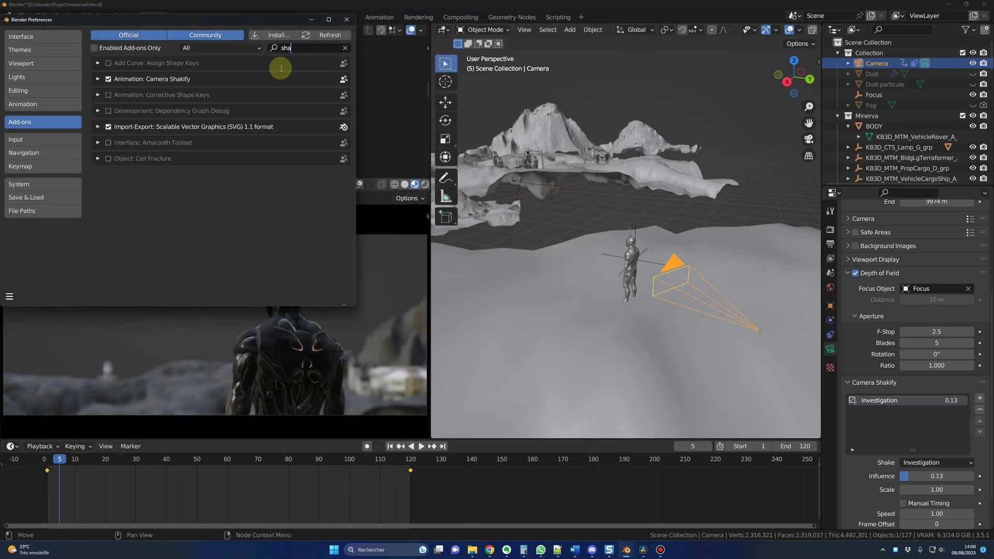
click(917, 397)
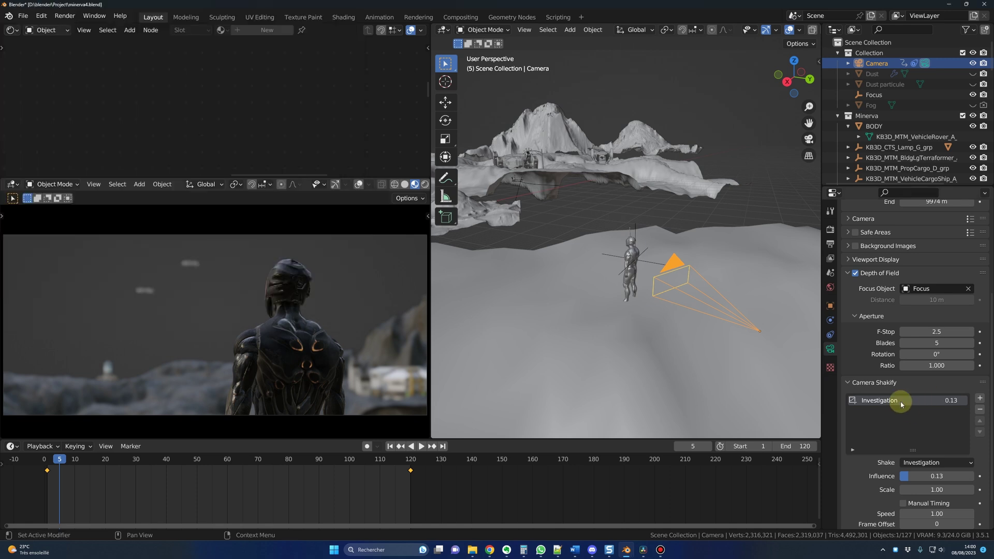
Add a second Investigation shake to the camera's Camera Shakify list and remove it again.
click(980, 398)
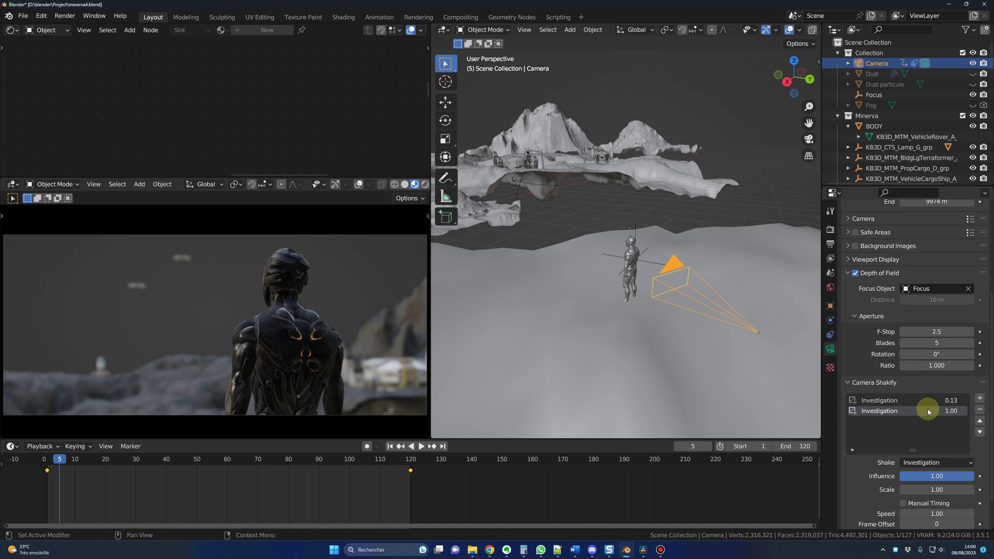
click(980, 410)
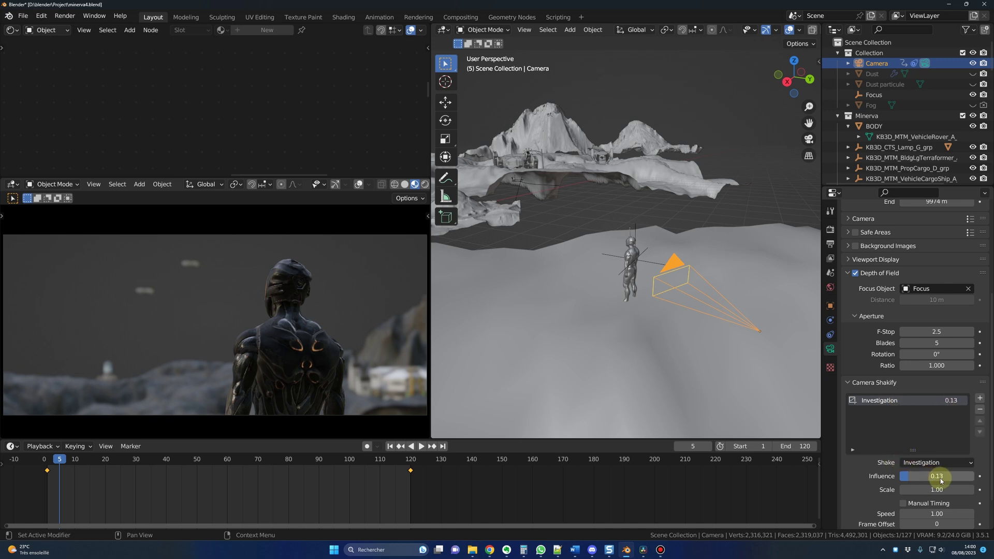
Set the Investigation shake's influence to 1 and play the animation from near the start to judge the stronger camera shake.
drag(941, 480, 942, 481)
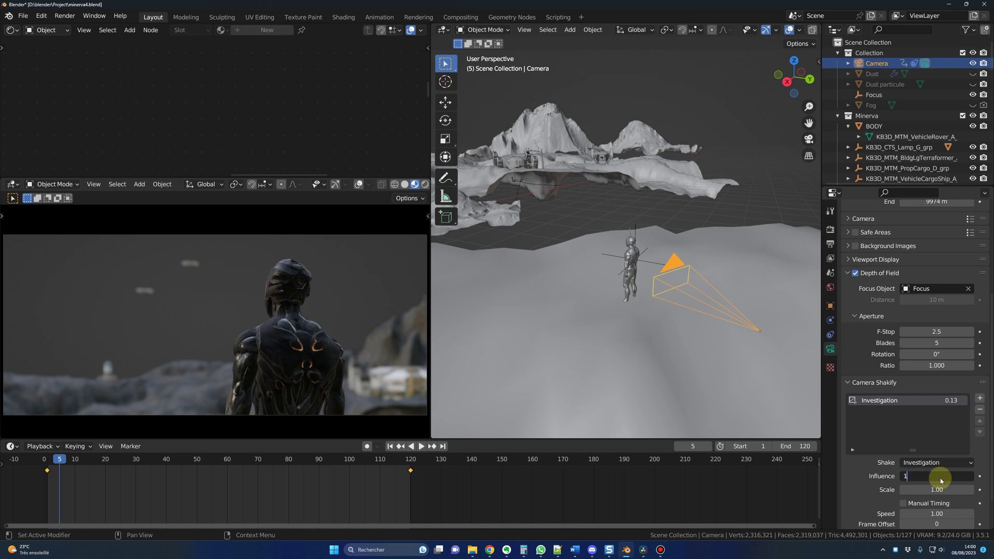
text(1)
key(Return)
click(52, 461)
key(space)
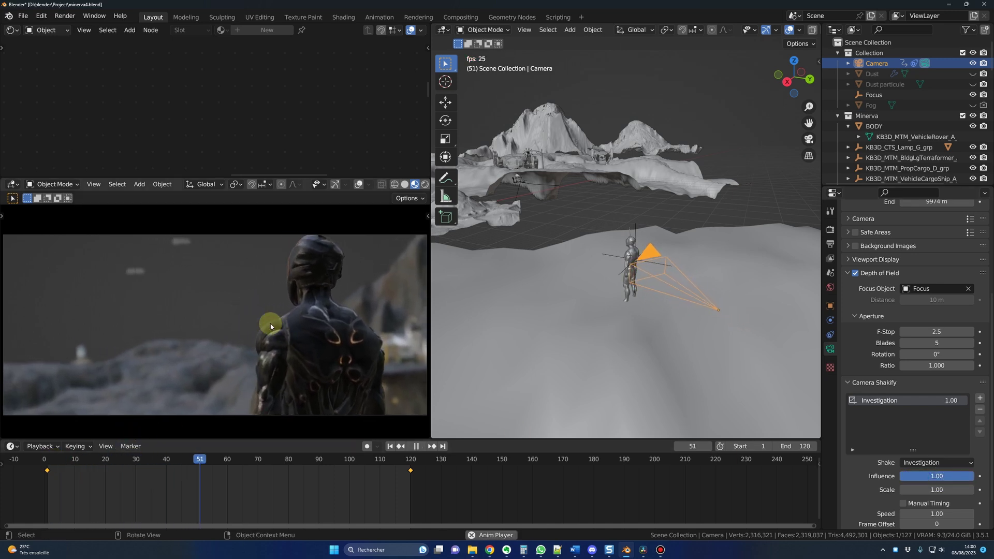
key(space)
Set the Investigation shake's influence to 0.13 and play the animation to check the subtler camera movement.
double_click(935, 476)
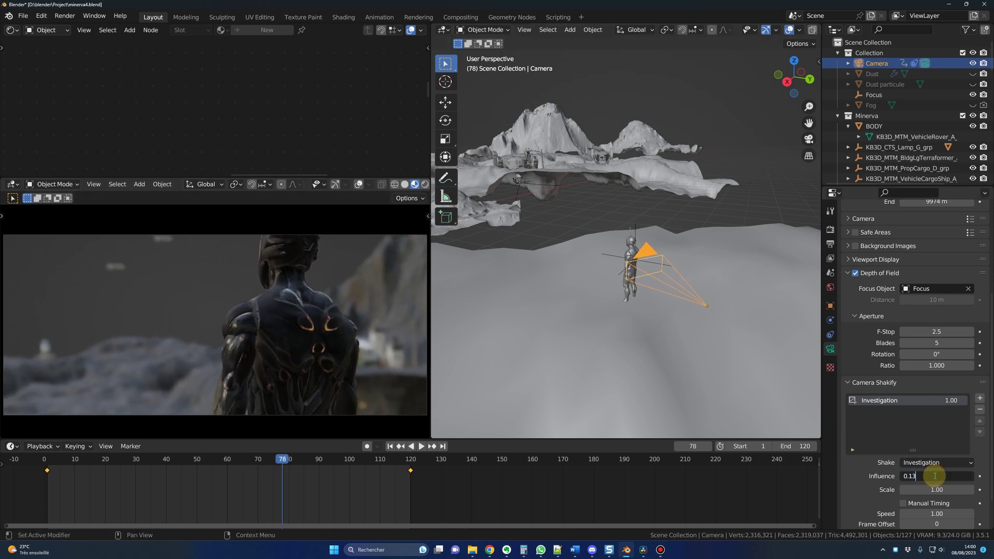
text(0.13)
key(Return)
key(space)
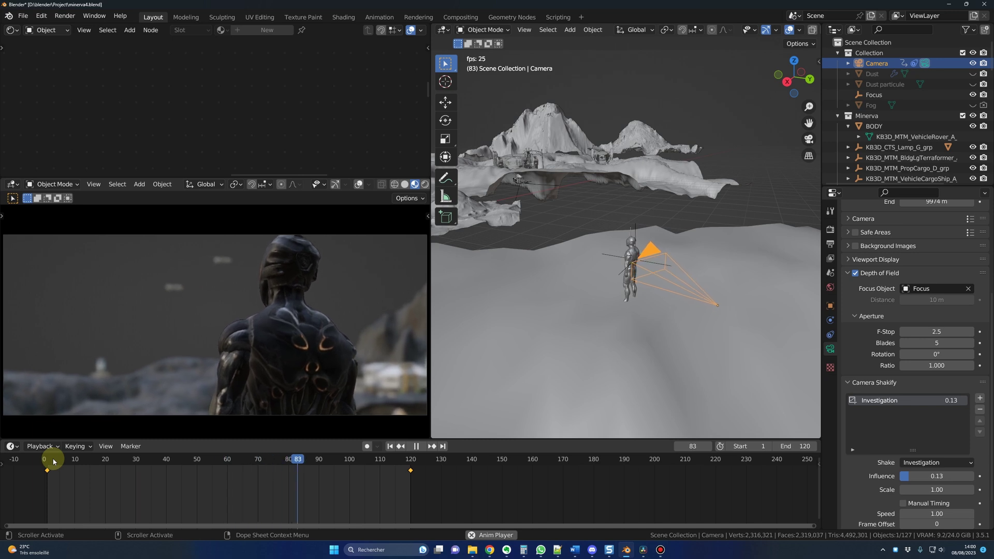
key(space)
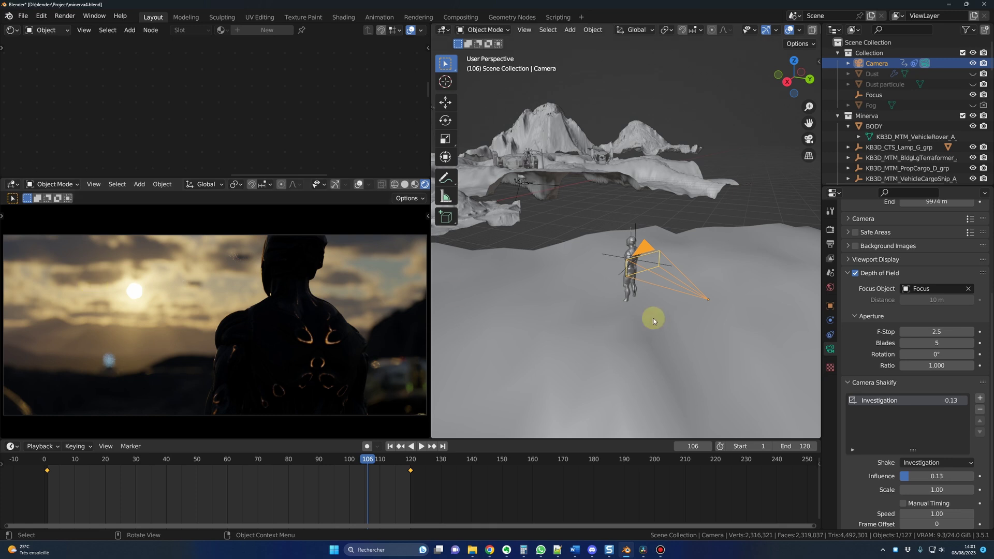
Examine the world's SceneSkies settings and browse the sky previews of the Rough northern forest collection.
click(830, 287)
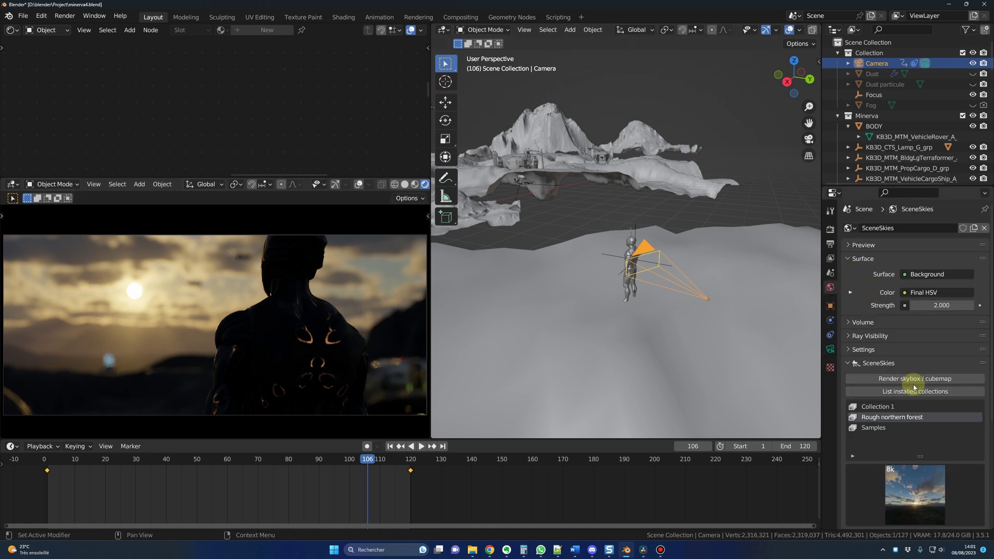
scroll(895, 451, down, 5)
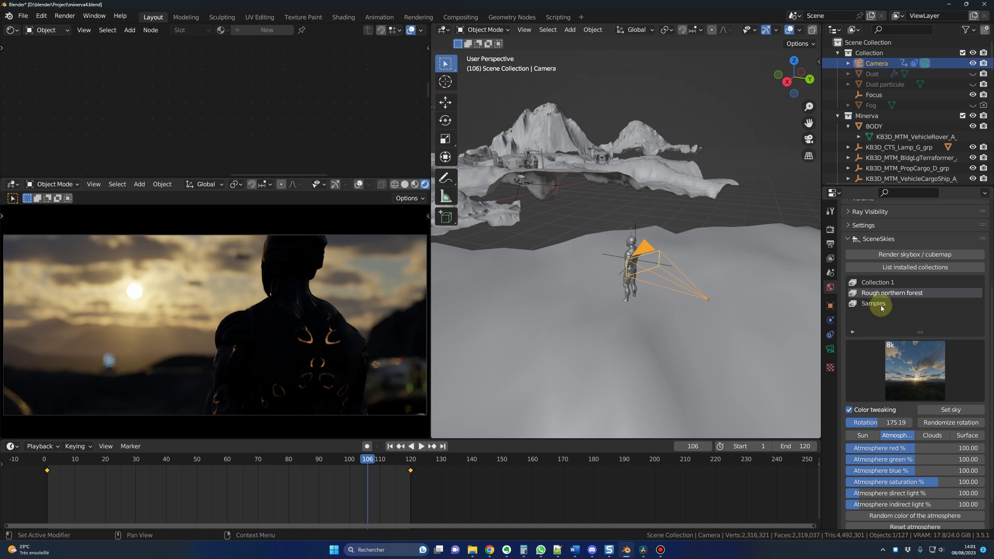
click(916, 377)
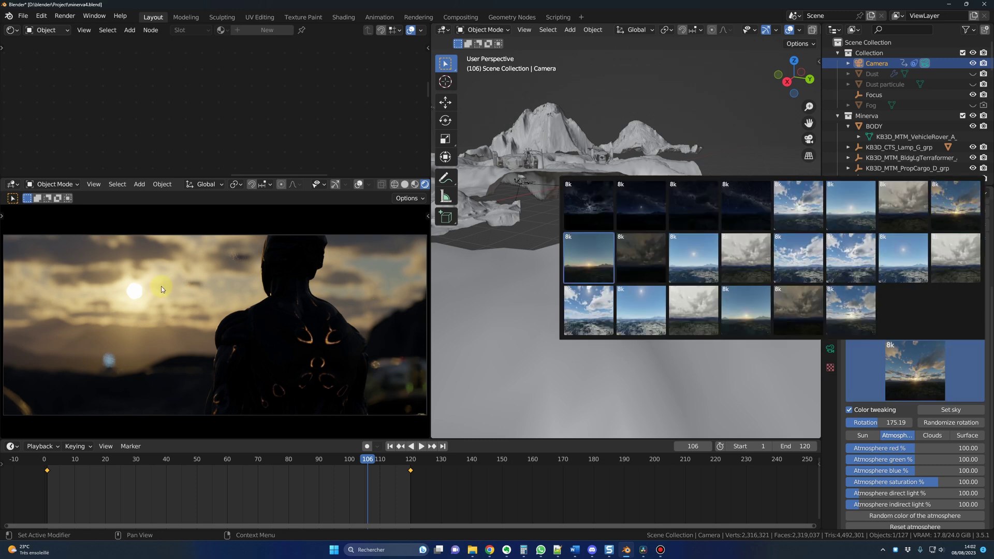
click(924, 368)
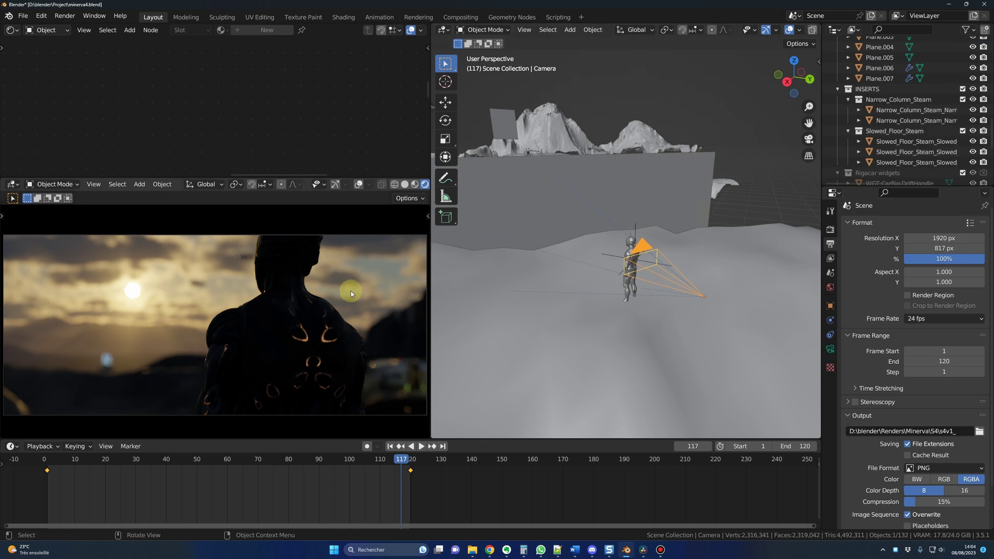
Set the KIT OPS KPACK to ih_steam and choose its grey Slowed_Floor_Steam insert.
middle_drag(588, 280, 607, 213)
scroll(601, 283, down, 8)
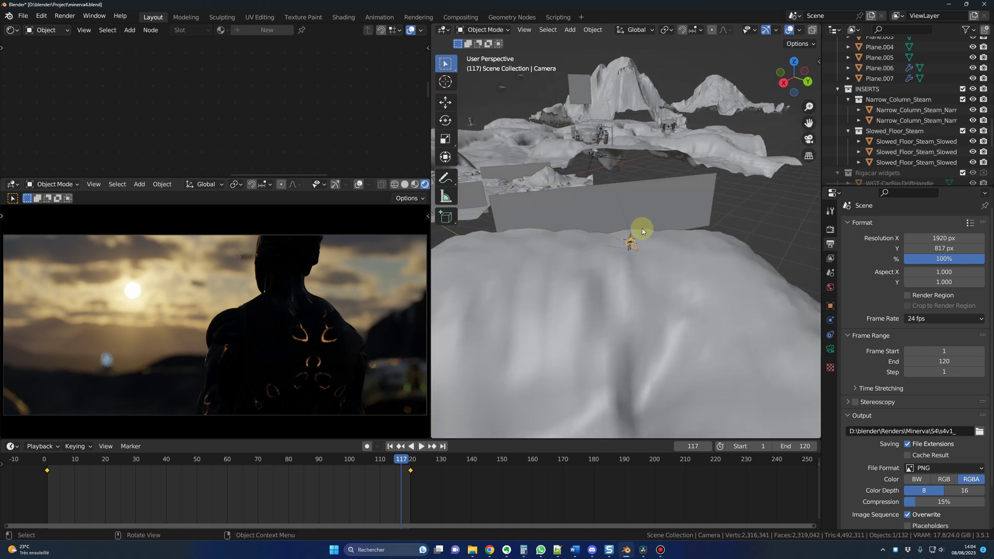
middle_drag(642, 228, 586, 225)
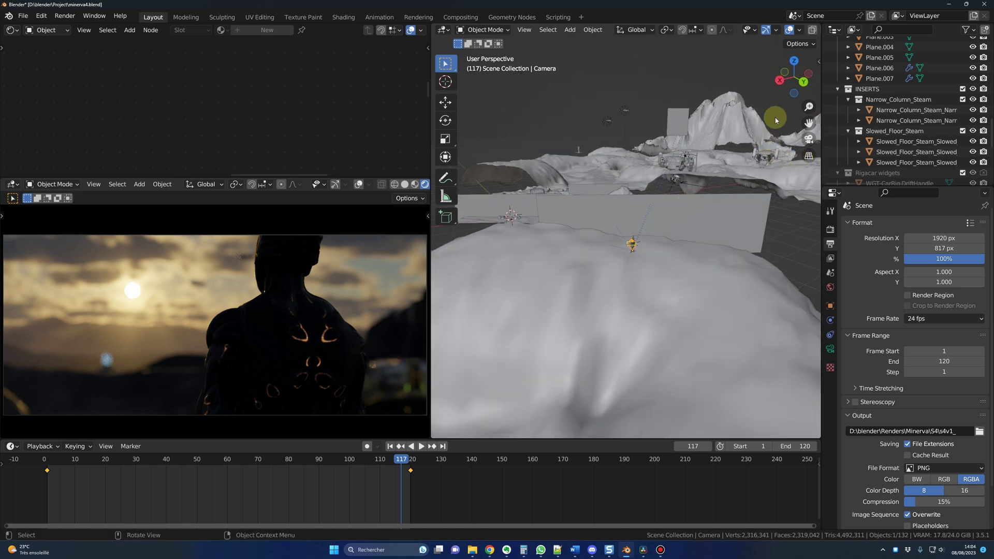
key(n)
click(815, 300)
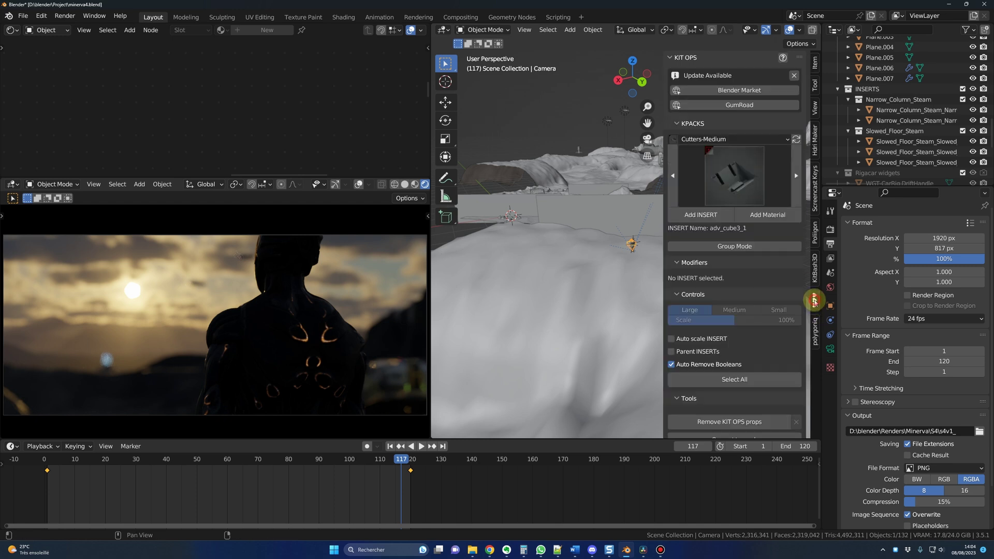
click(791, 141)
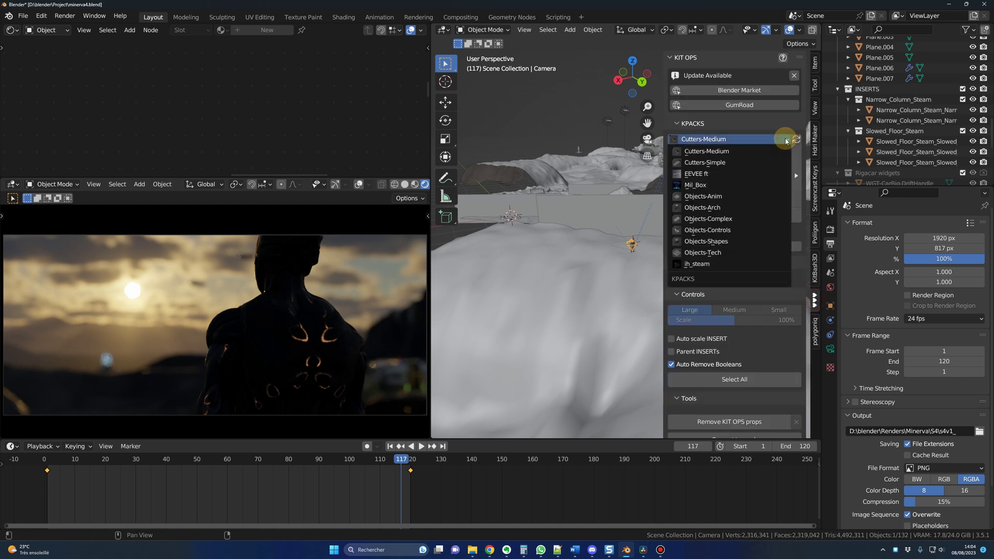
click(699, 264)
click(733, 181)
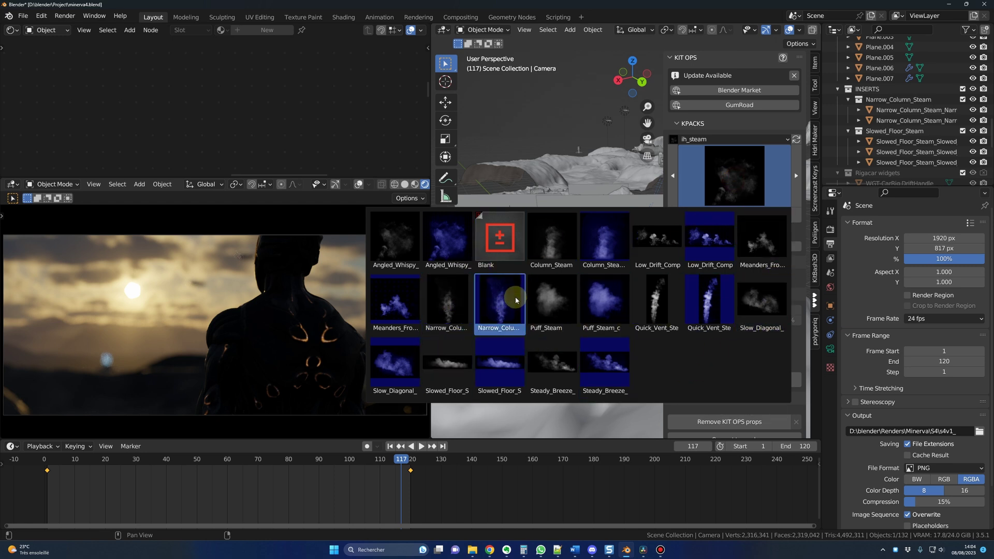
click(445, 366)
middle_drag(612, 238, 518, 275)
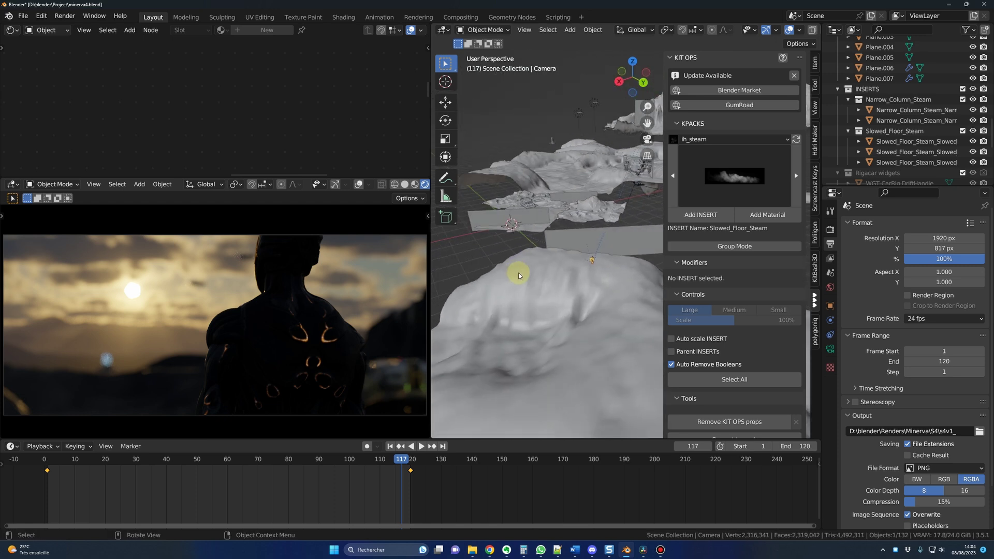
Play the animation in material preview shading, and switch to DaVinci Resolve to compare it with the rendered s4v1 clip.
click(415, 185)
key(space)
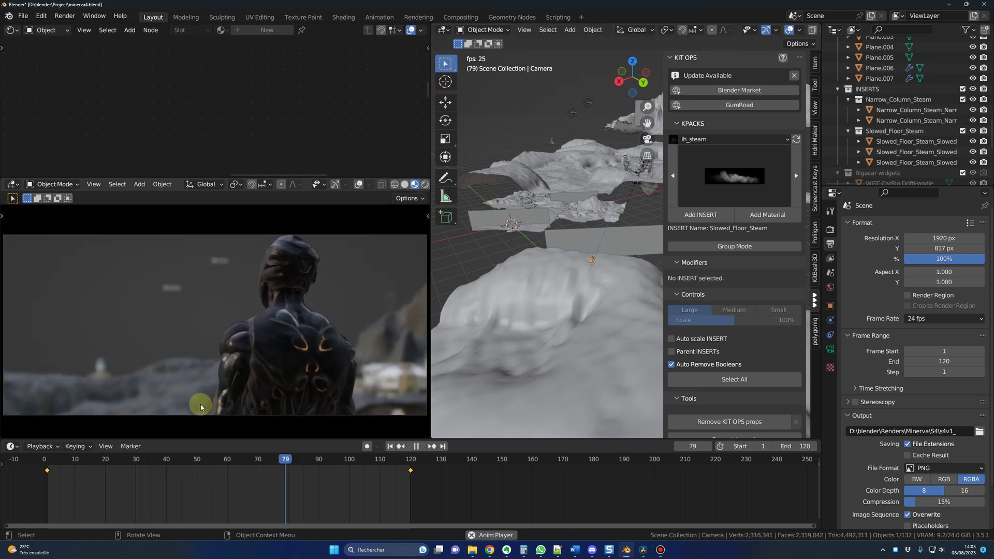
click(643, 550)
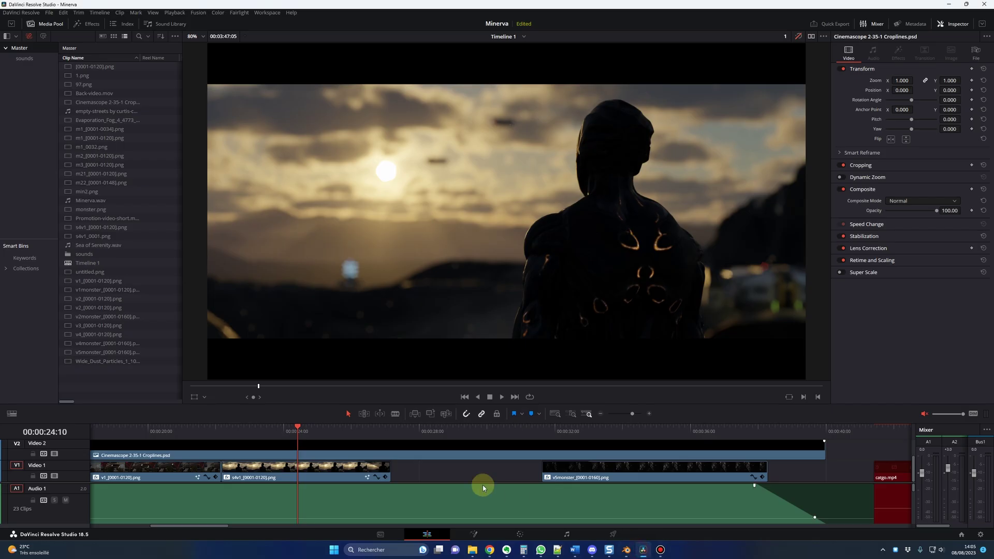
key(space)
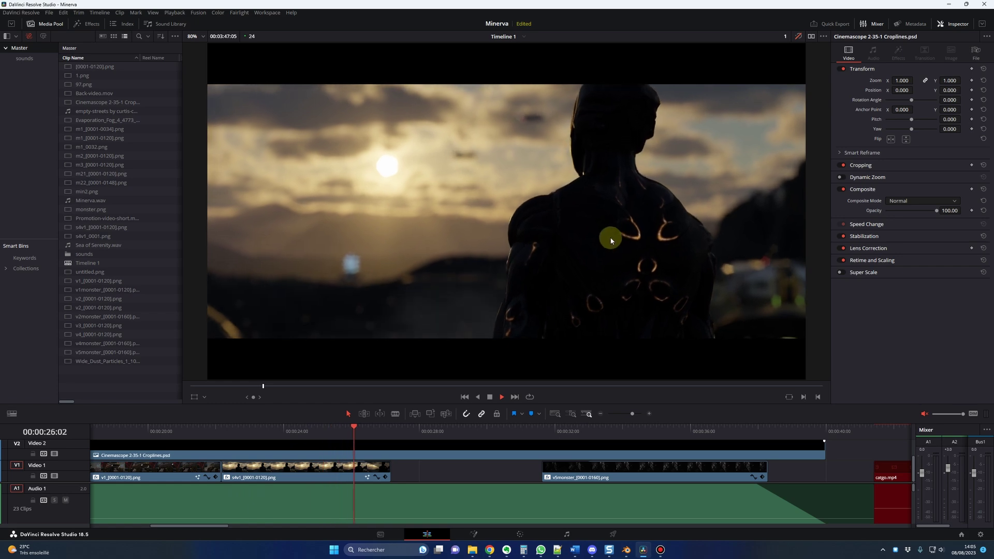
key(alt+Tab)
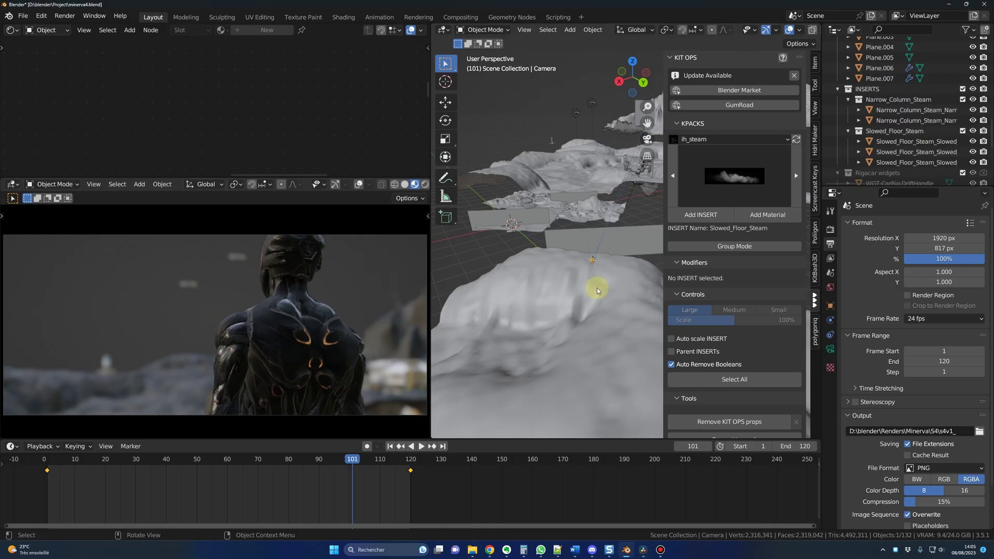
key(alt+Tab)
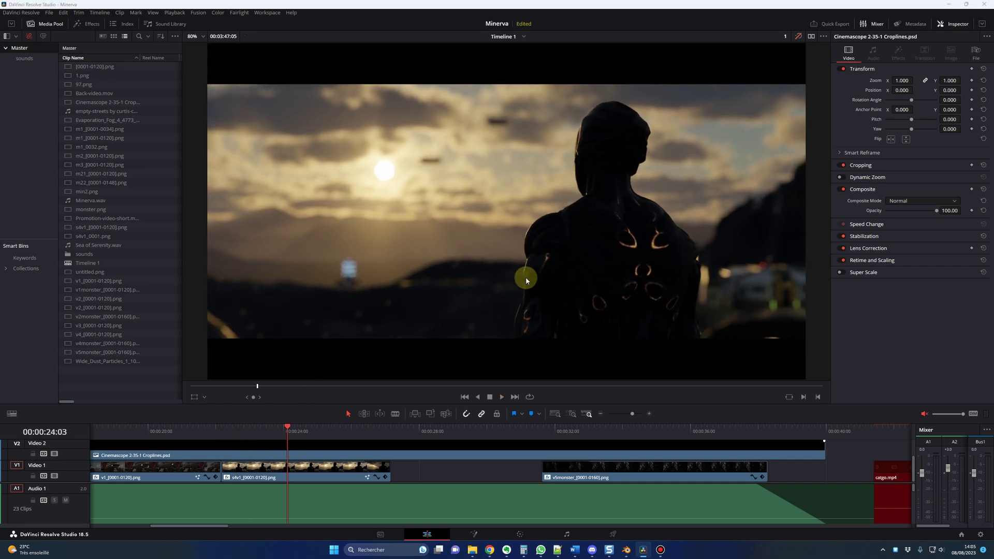
Switch back to Blender and look over the steam inserts available in the ih_steam KPACK.
key(alt+Tab)
click(743, 176)
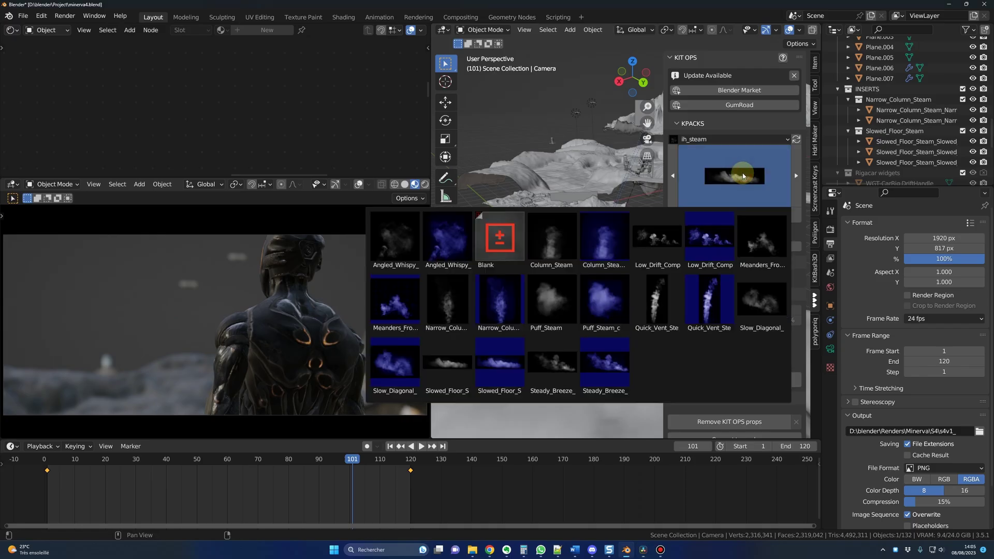
click(746, 169)
Switch to DaVinci Resolve and replay the s4v1 clip from near its start to examine the steam in the shot.
key(alt+Tab)
click(229, 431)
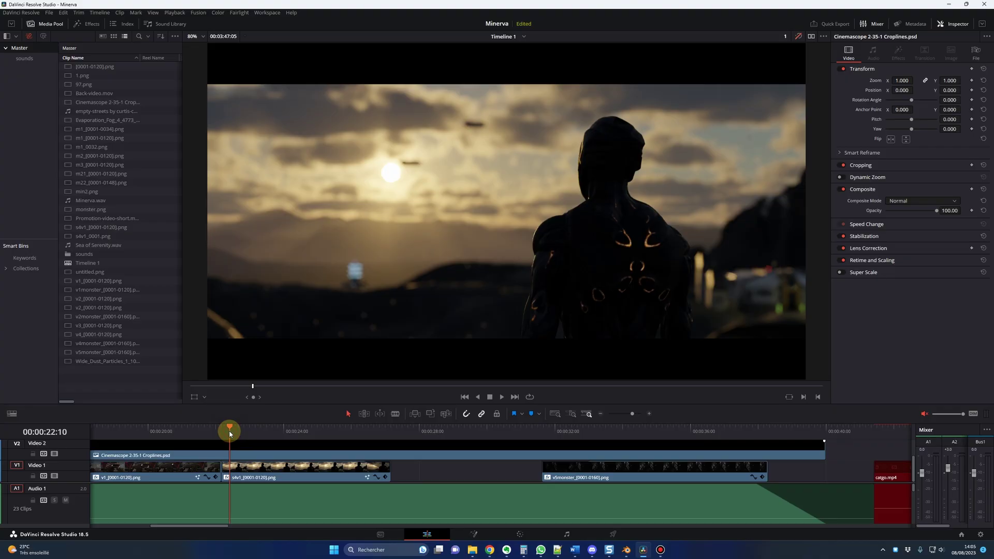
key(space)
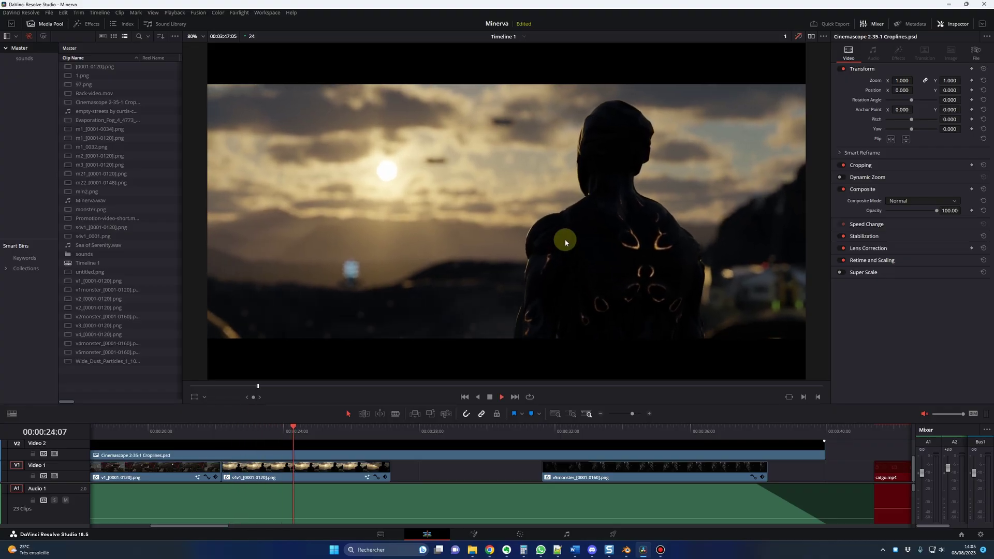
click(228, 429)
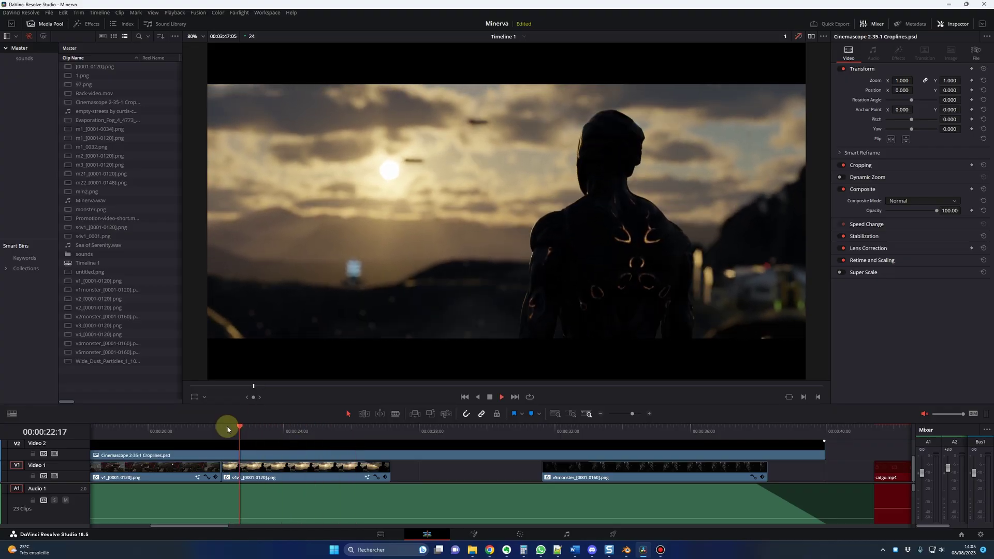
Examine the s4v1 clip's color grading nodes, including the FilmConvert Nitrate settings on the second node, and return to the edit timeline.
click(520, 534)
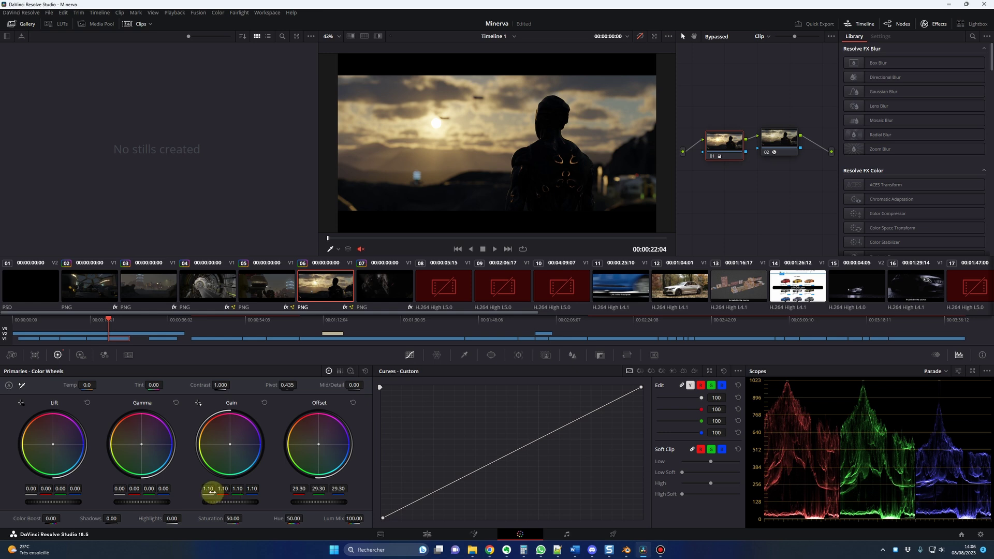
click(775, 142)
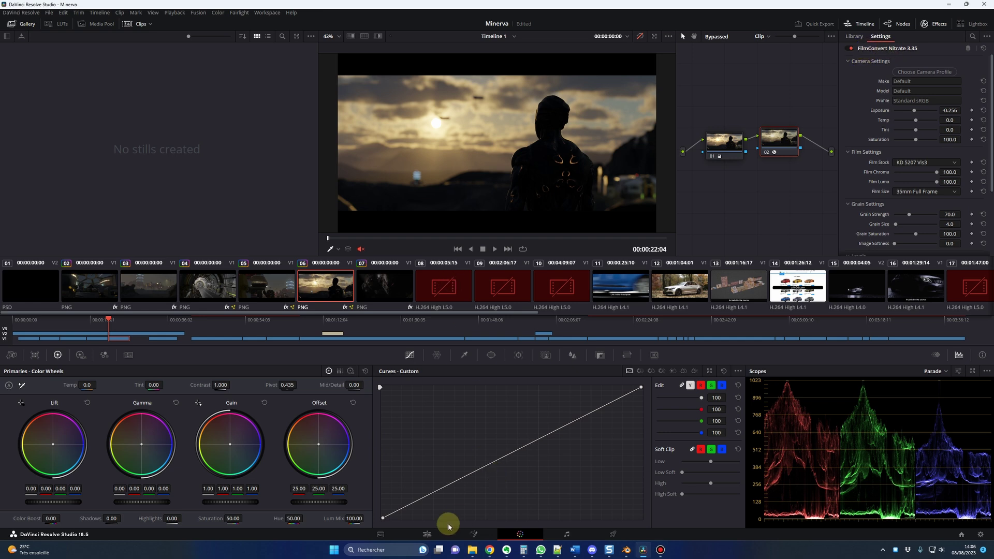
click(428, 534)
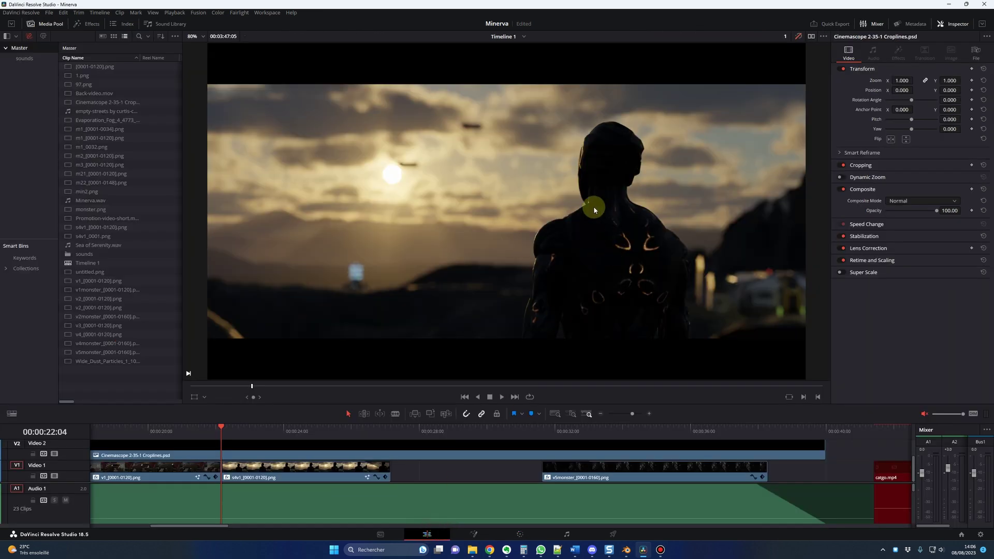
Turn off the bypass of color grades and Fusion effects, and play the s4v1 clip with its effects applied.
click(799, 36)
click(799, 36)
click(799, 37)
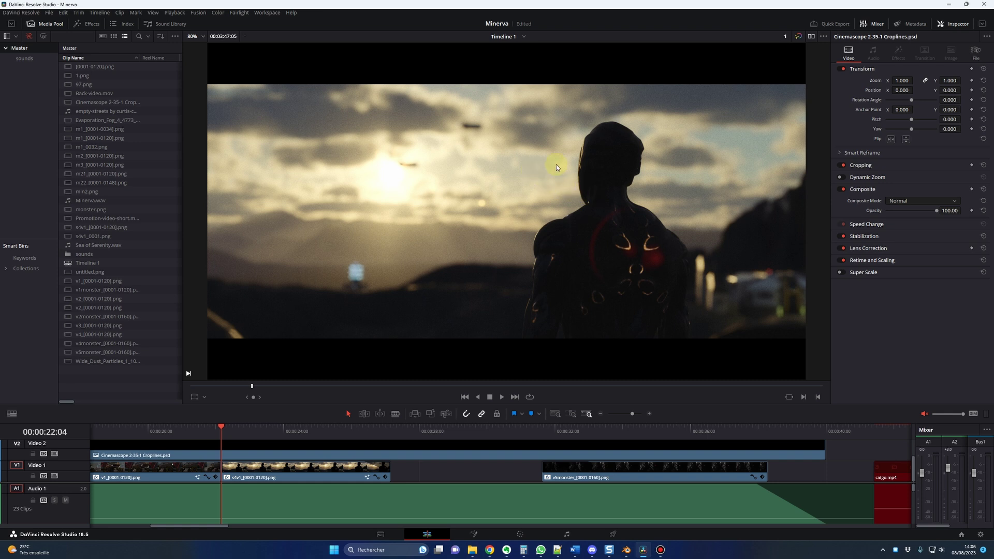
key(space)
key(space)
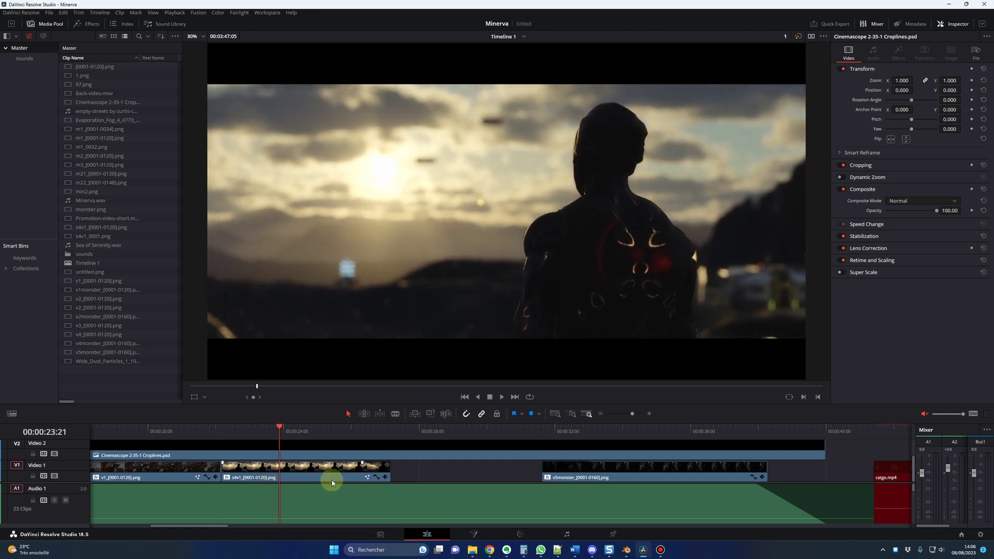
Open the s4v1 clip in Fusion, enlarge the node area, play the composition and select the MediaIn1 node for inspection.
click(317, 473)
click(474, 534)
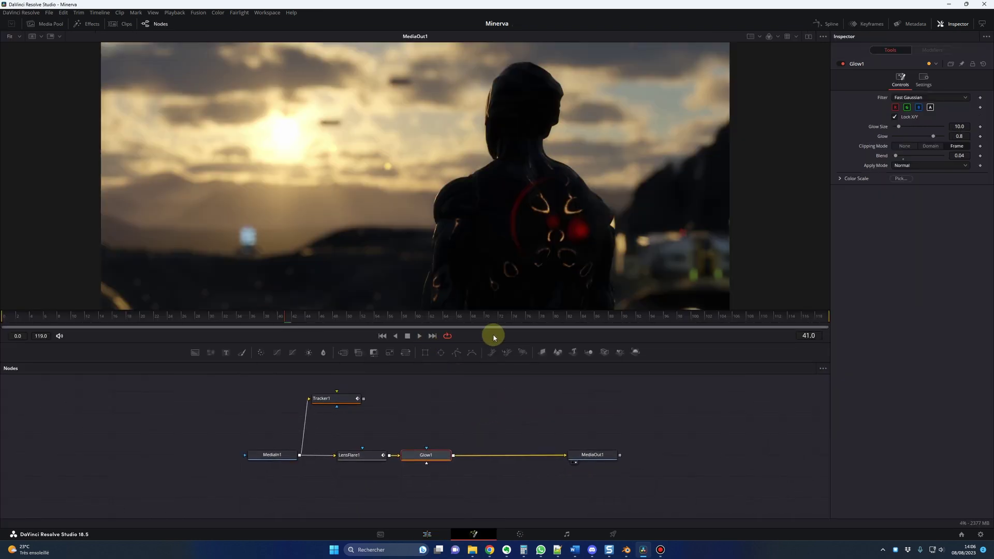
drag(493, 342, 493, 333)
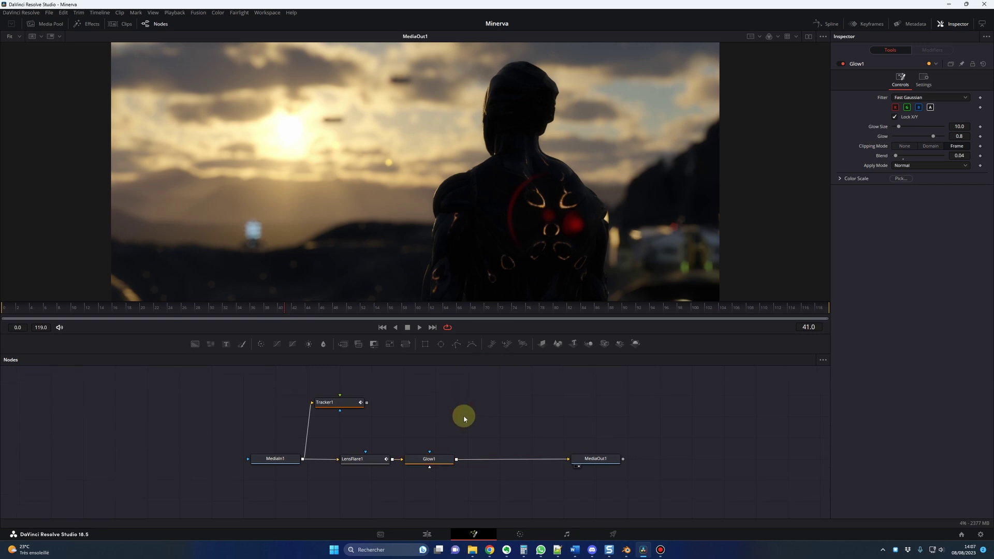
key(space)
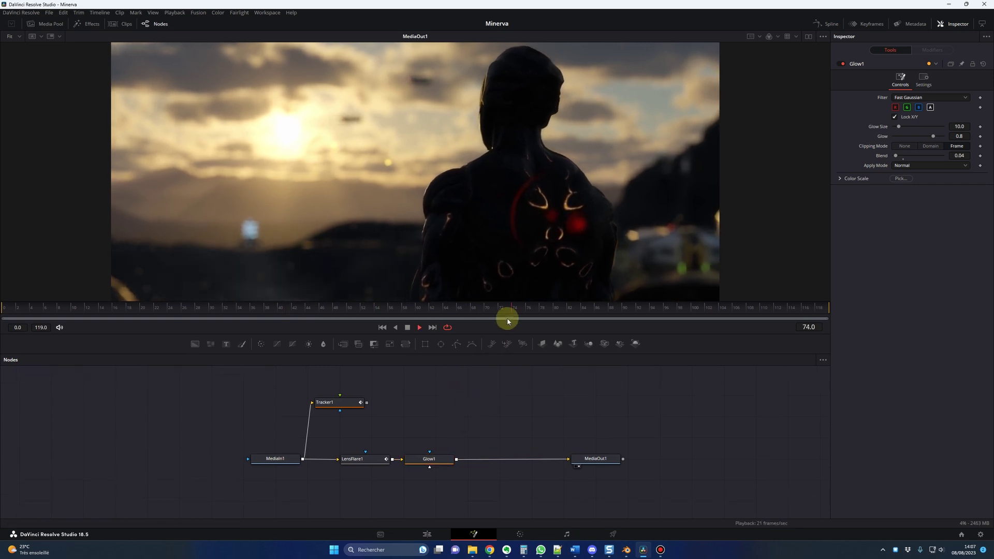
key(space)
click(268, 458)
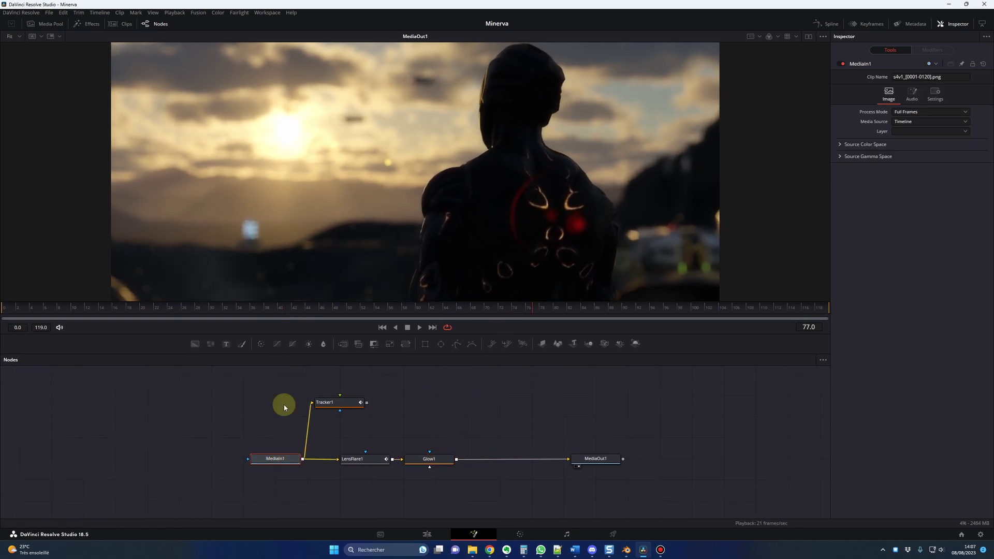
Examine the Tracker1 node that tracks the sun and reposition the LensFlare1 node beneath it in the node graph.
click(344, 408)
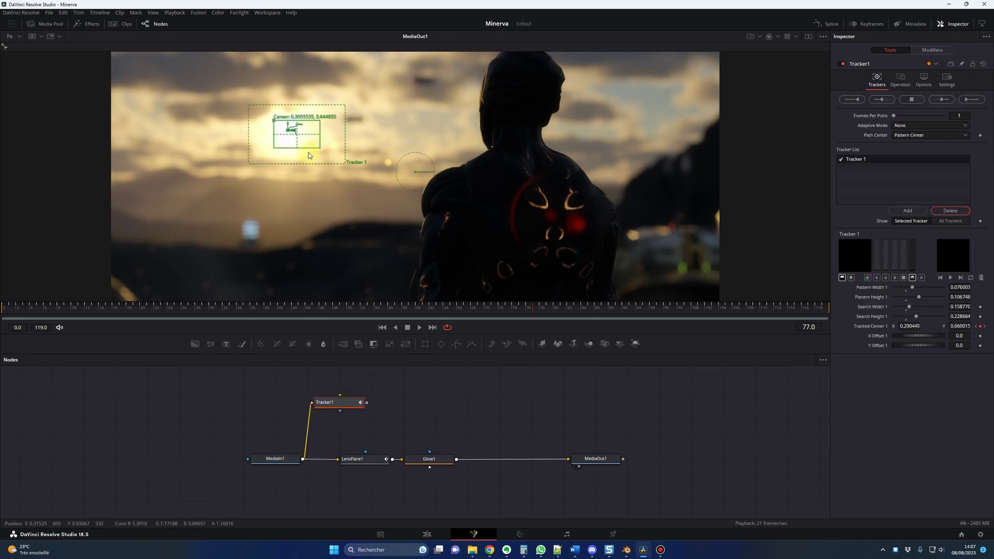
mouse_move(369, 460)
mouse_down()
mouse_move(361, 469)
mouse_move(352, 459)
mouse_up()
click(358, 468)
click(338, 402)
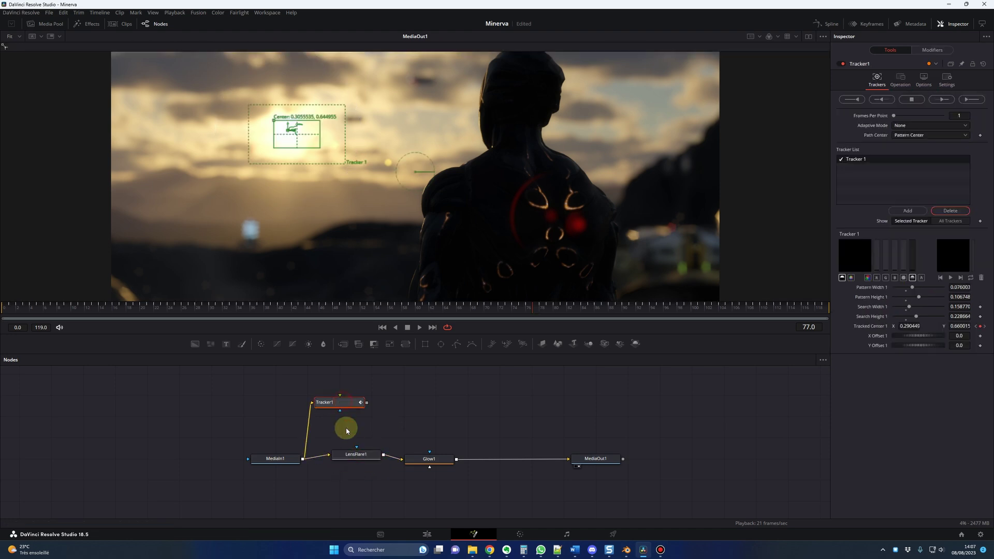
Connect the LensFlare1 node's Position to the Tracker1Tracker1Path position and play the composition to check the tracked flare.
click(351, 459)
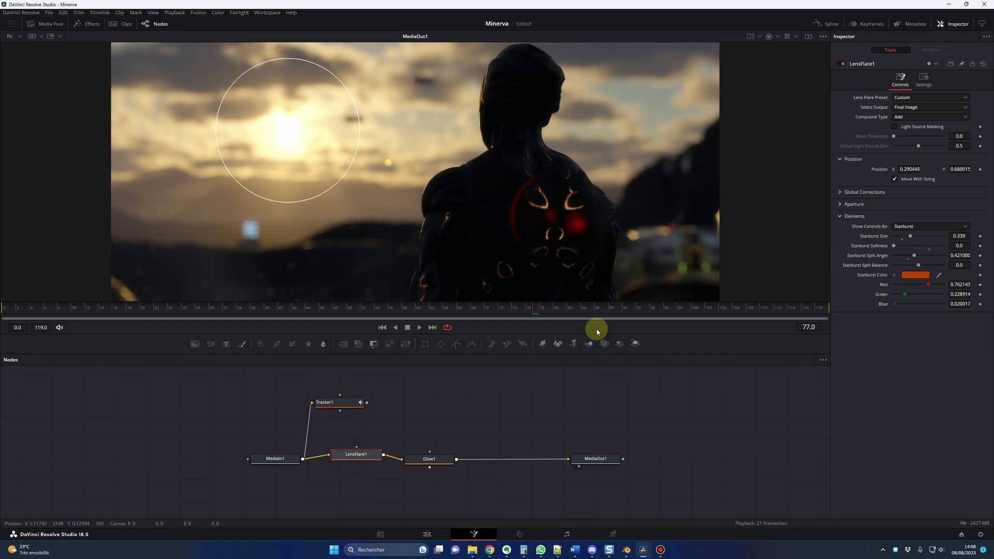
right_click(980, 170)
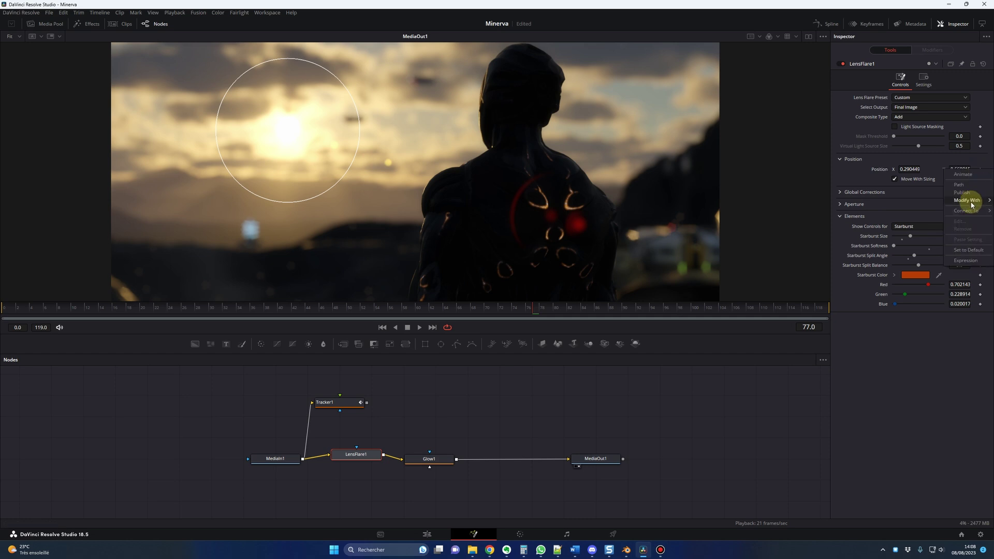
mouse_move(969, 210)
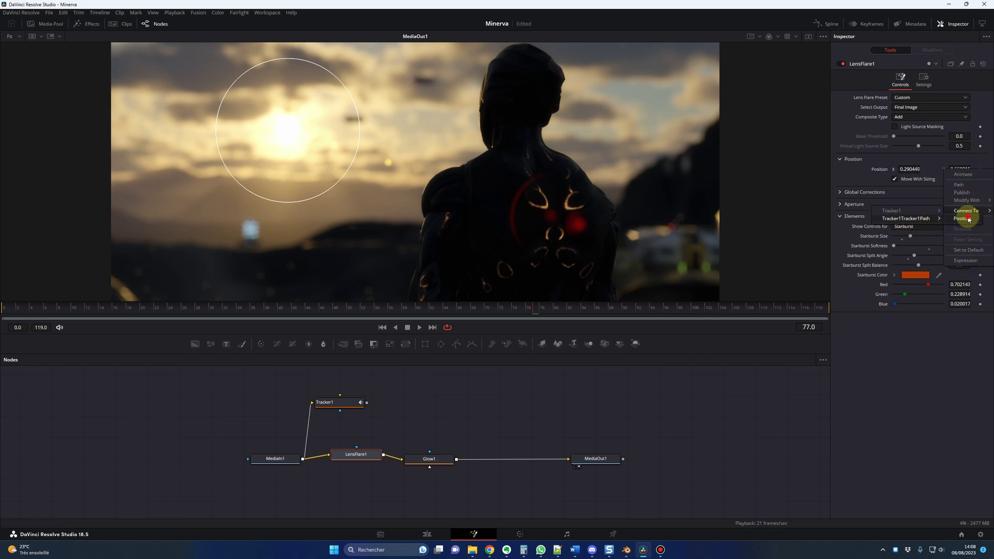
click(961, 216)
key(space)
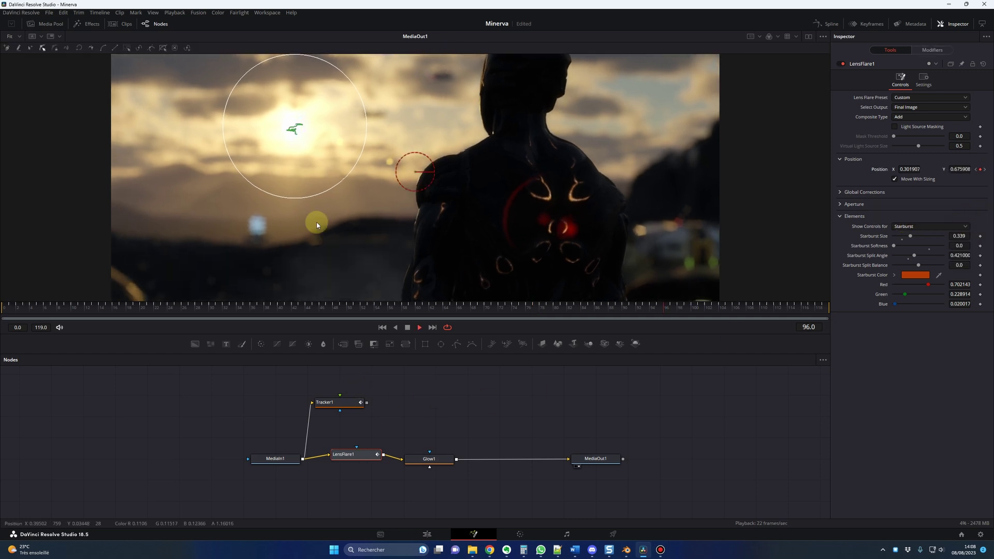
key(space)
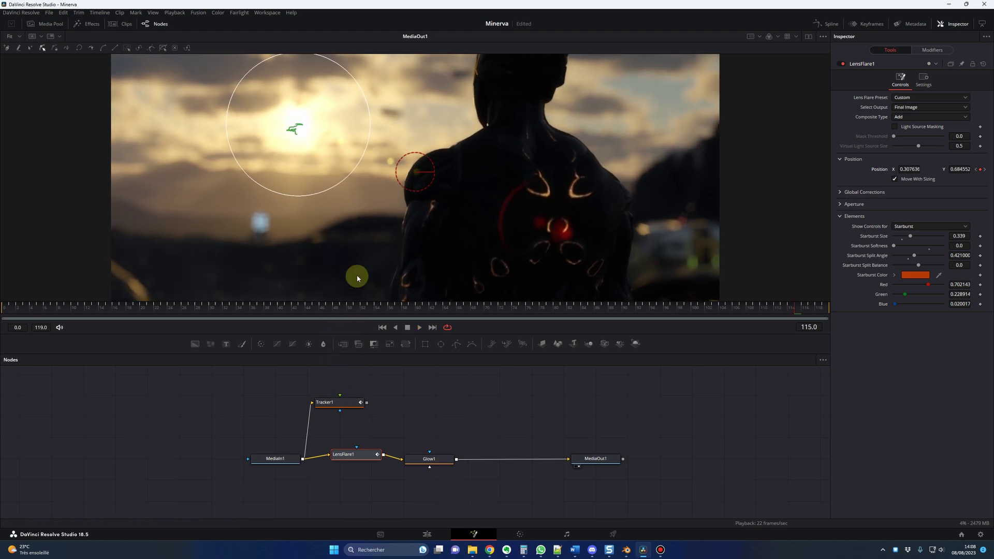
Inspect the Glow1 node's settings, then compare the s4v1 clip in the edit timeline with and without its grades and Fusion effects.
click(422, 460)
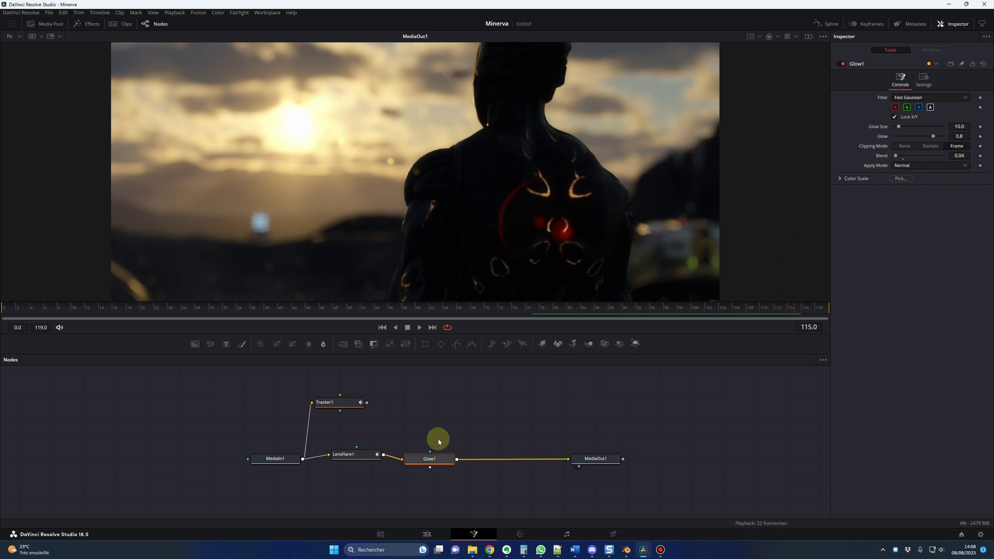
click(427, 534)
click(225, 426)
key(space)
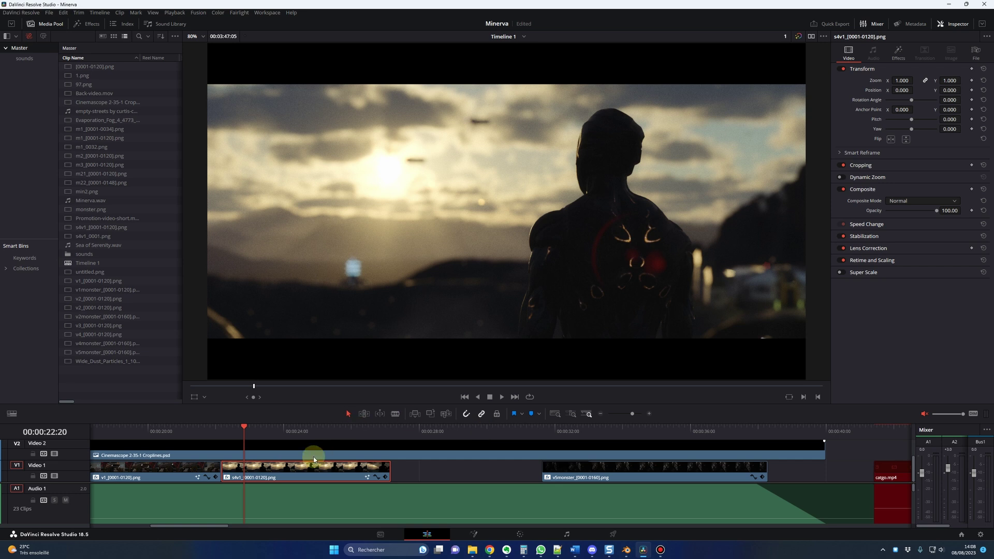
click(798, 39)
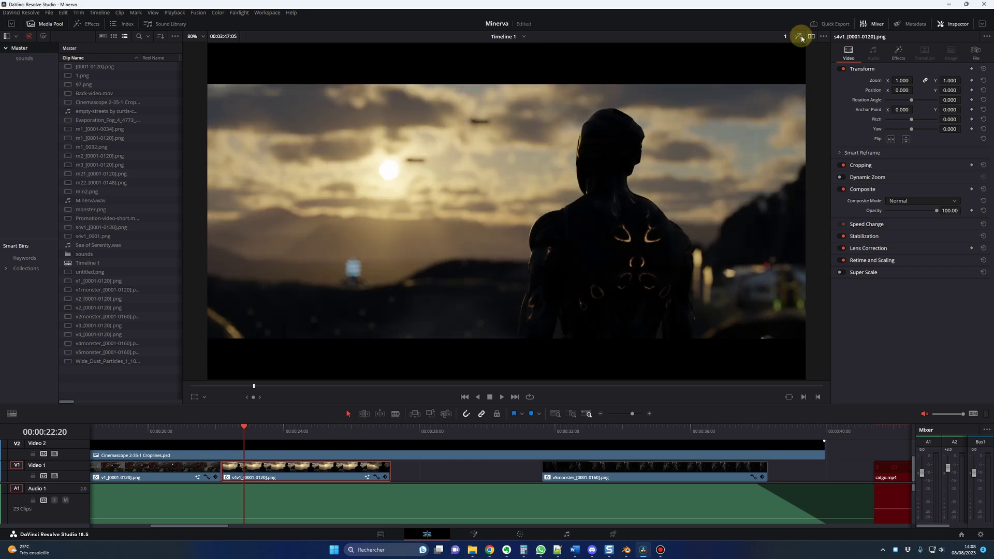
click(801, 38)
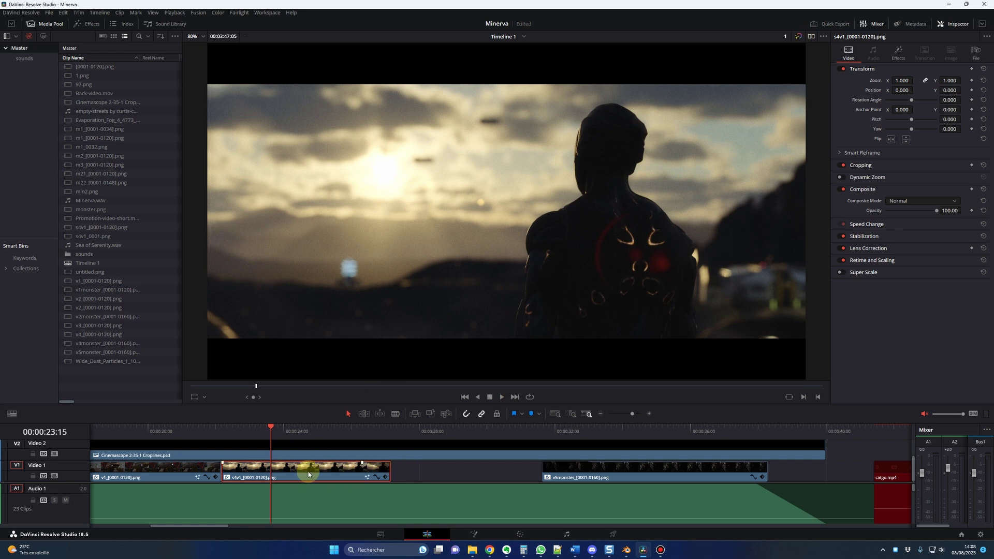
Replay the s4v1 clip from several points and preview the start of the v5monster clip.
click(233, 428)
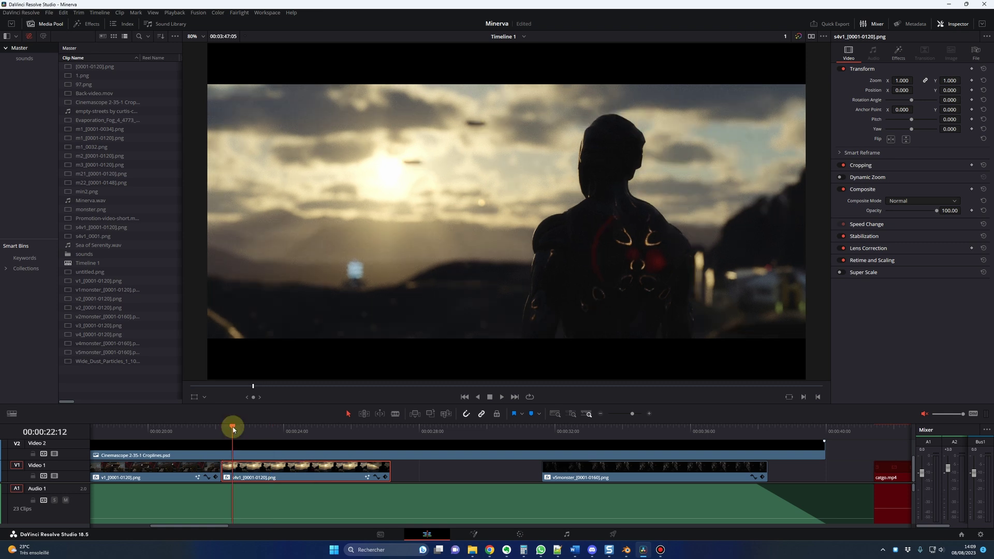
click(250, 430)
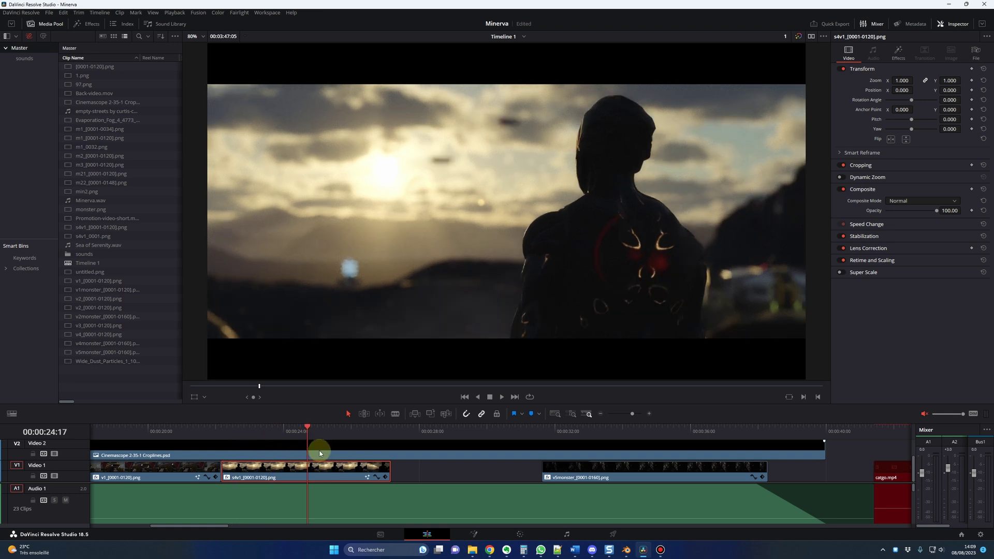
click(333, 437)
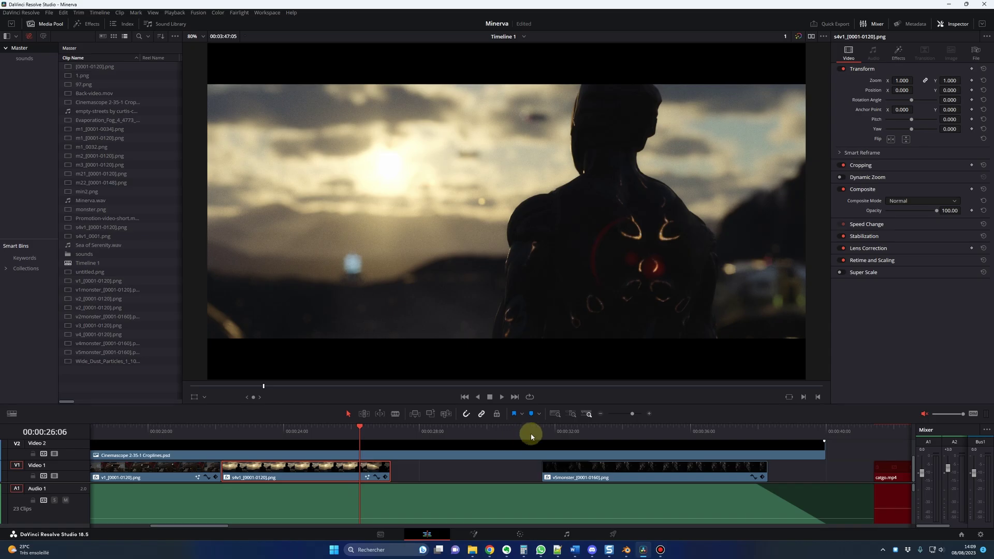
click(552, 428)
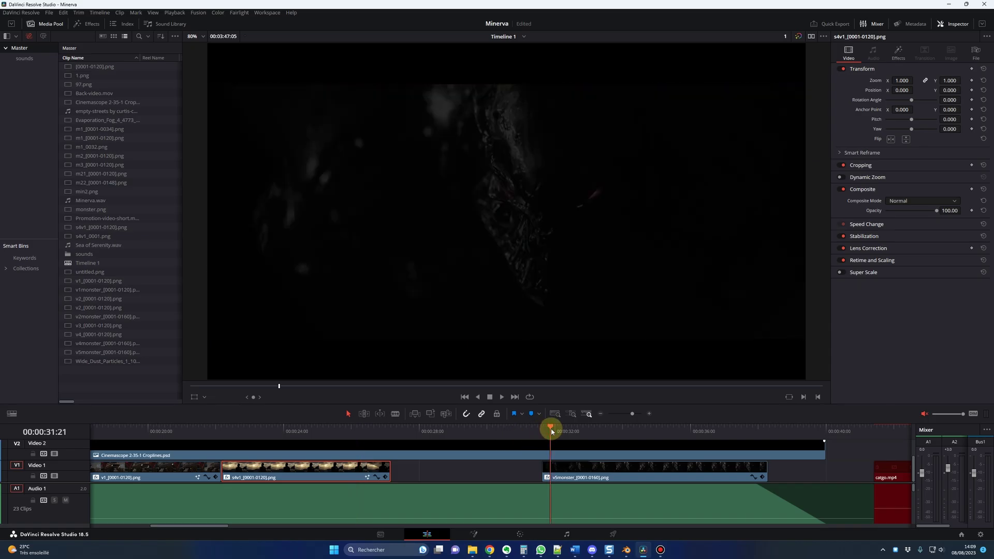
Switch to Mixamo in Chrome, search the characters for "MUTANT" and load the Mutant character.
mouse_move(489, 554)
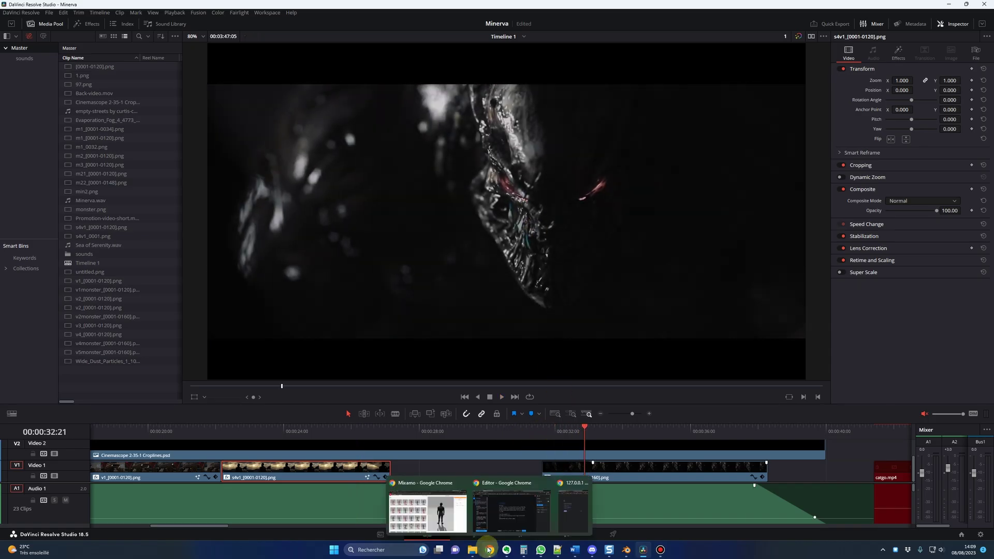
click(428, 510)
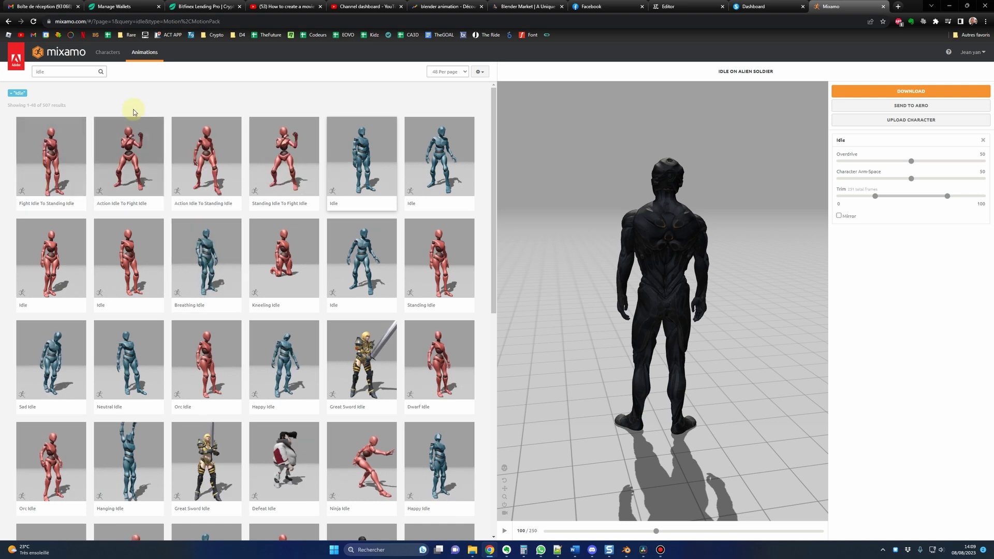
click(111, 54)
double_click(50, 72)
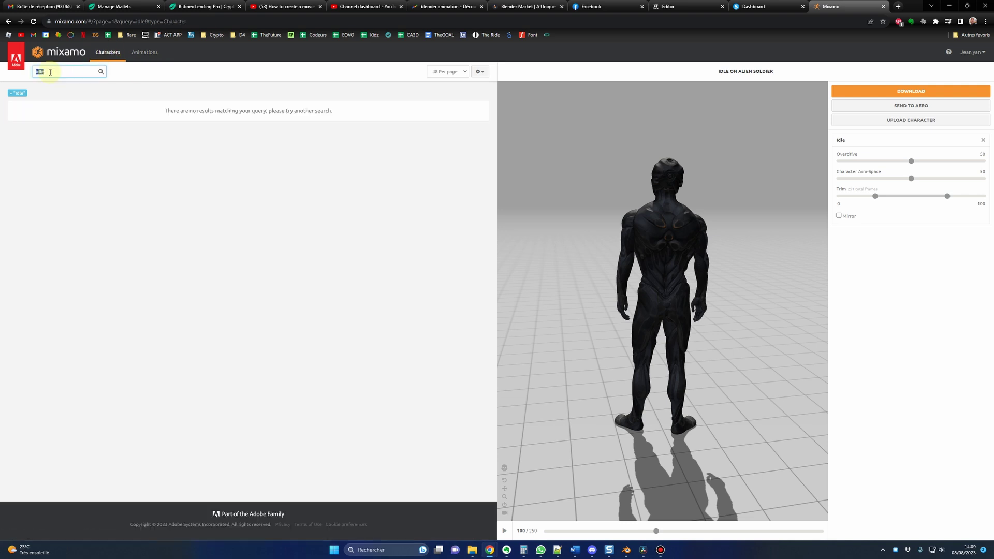
text(MUTANT)
key(Return)
click(253, 155)
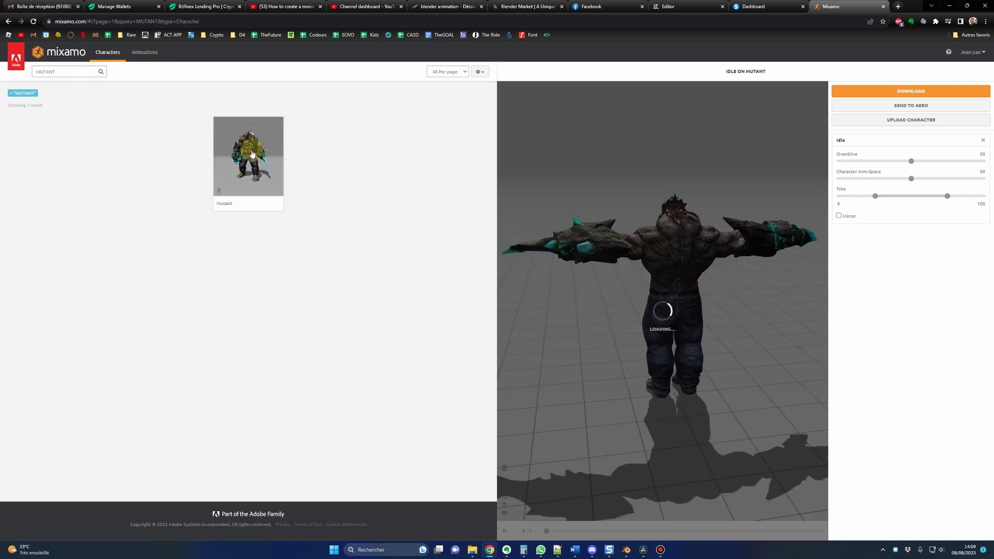
Search the Mixamo animations for "breath" and apply Mutant Breathing Idle to the character.
click(146, 53)
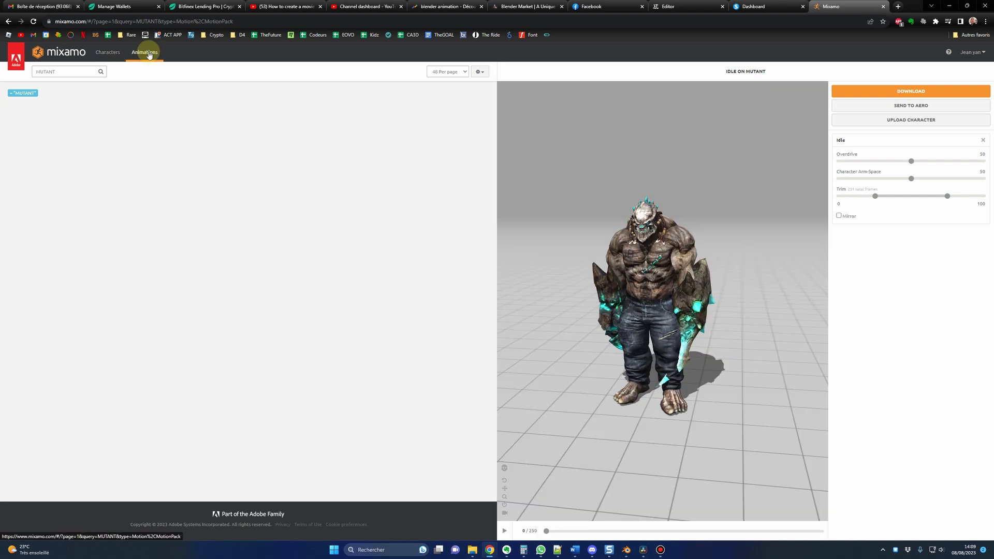
double_click(57, 72)
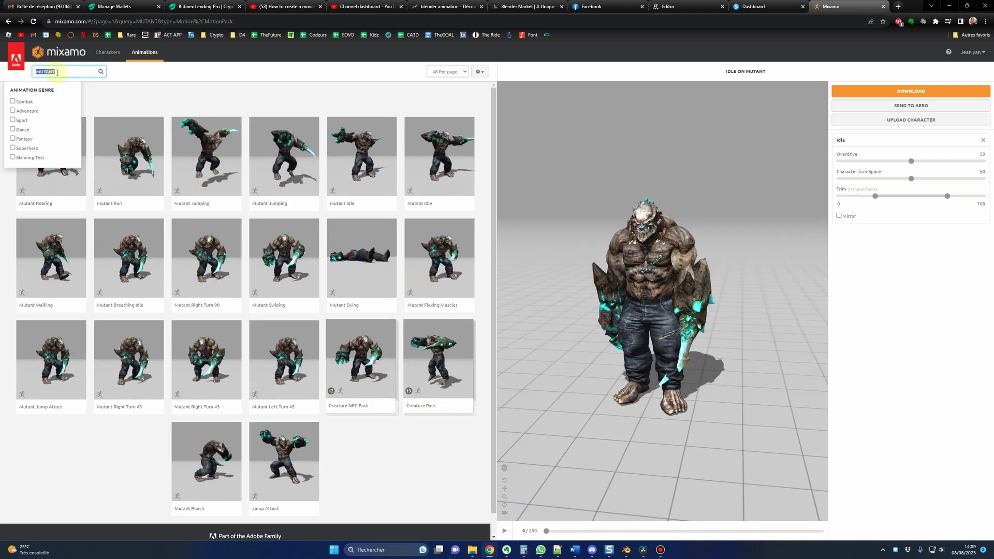
text(breath)
key(Return)
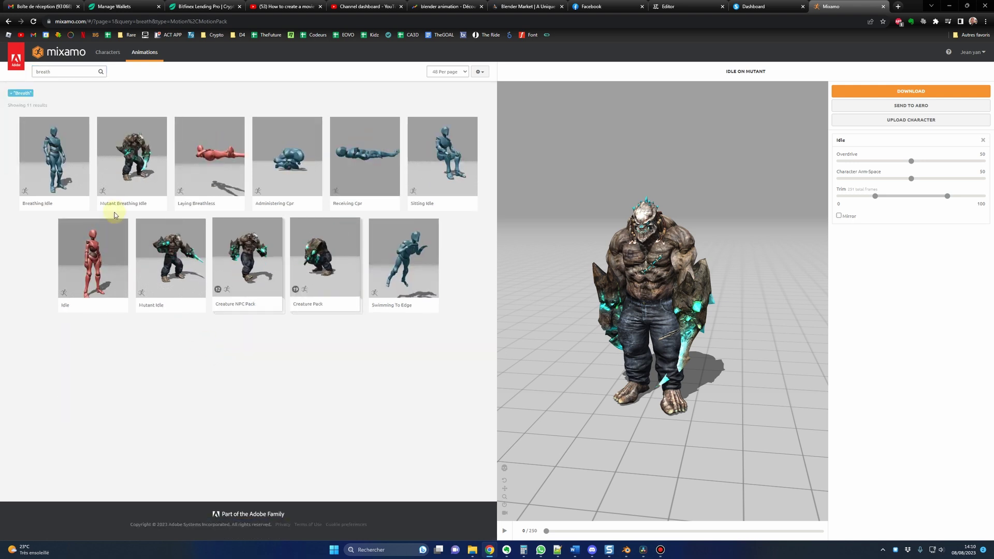
click(137, 151)
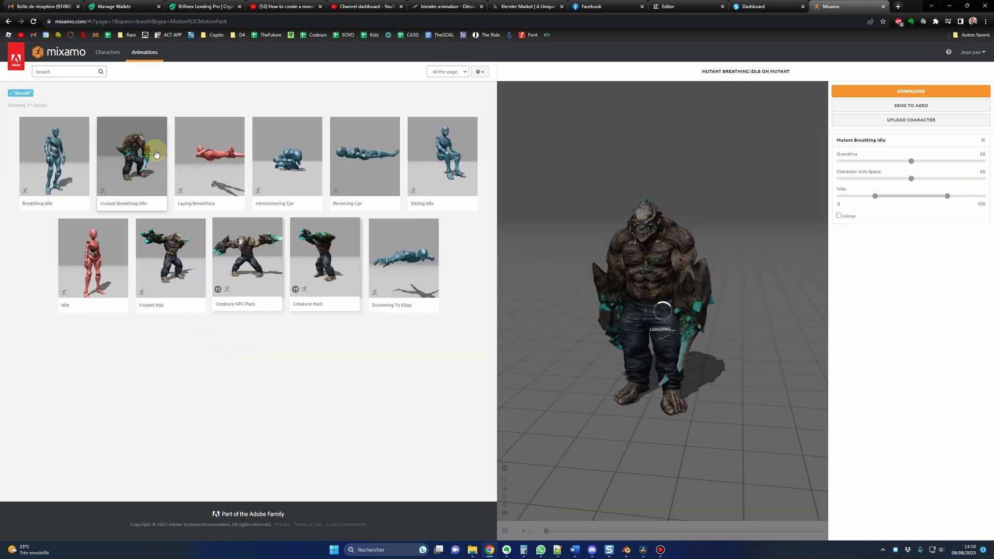
Set the breathing animation's Overdrive to 0 and open the download of the animated character.
click(660, 283)
drag(661, 282, 656, 273)
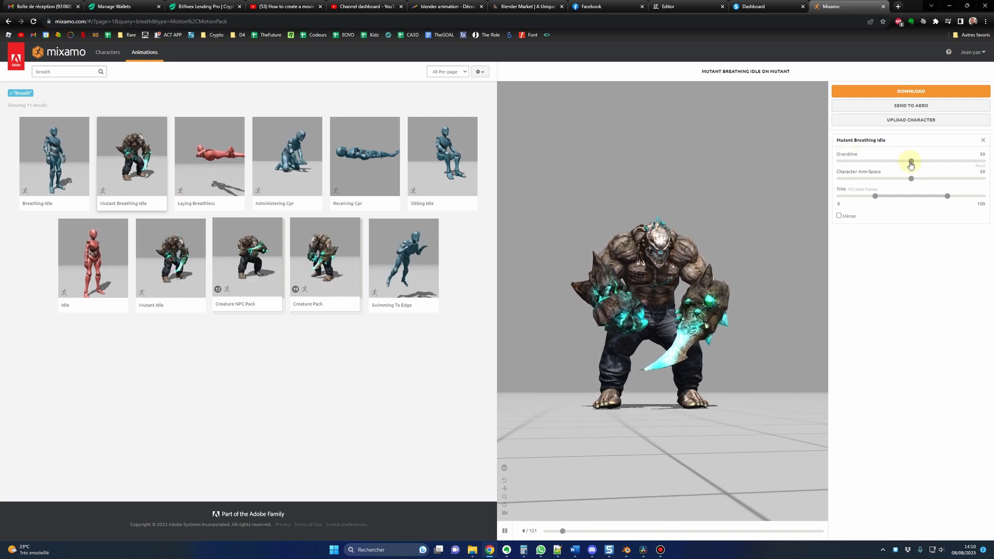
drag(910, 162, 839, 163)
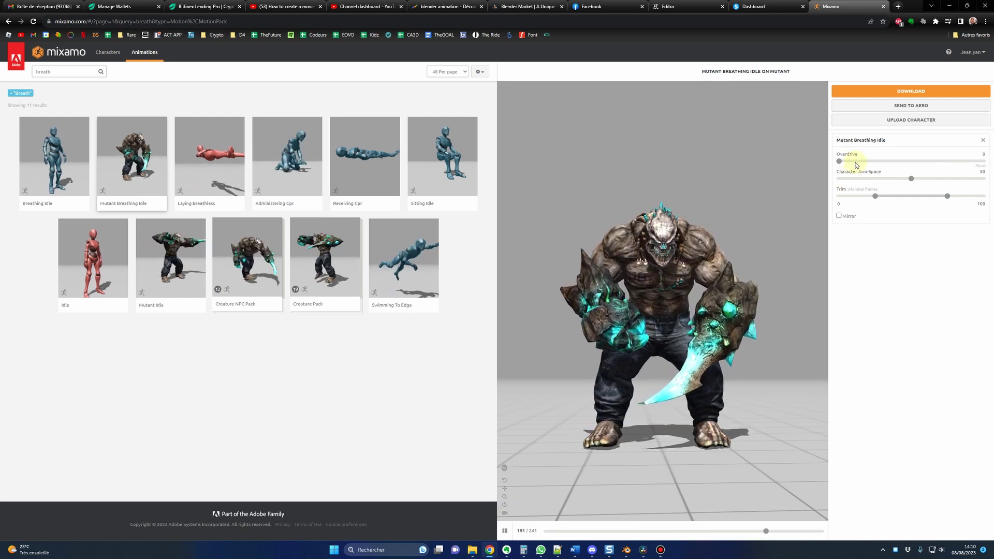
click(911, 91)
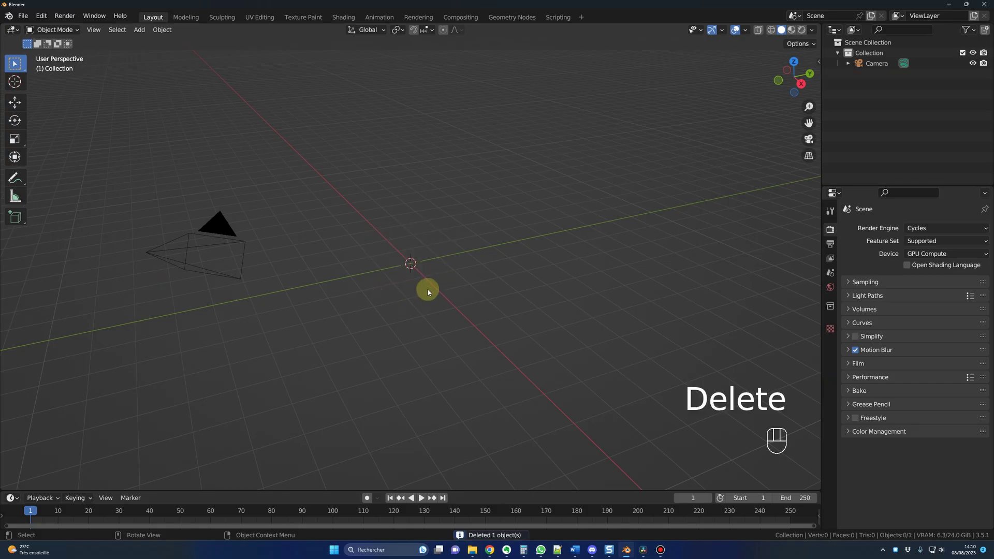
Import the FBX file Mutant Breathing Idle slow.fbx from the Mixamo models folder into the empty Blender scene.
middle_drag(426, 288, 422, 289)
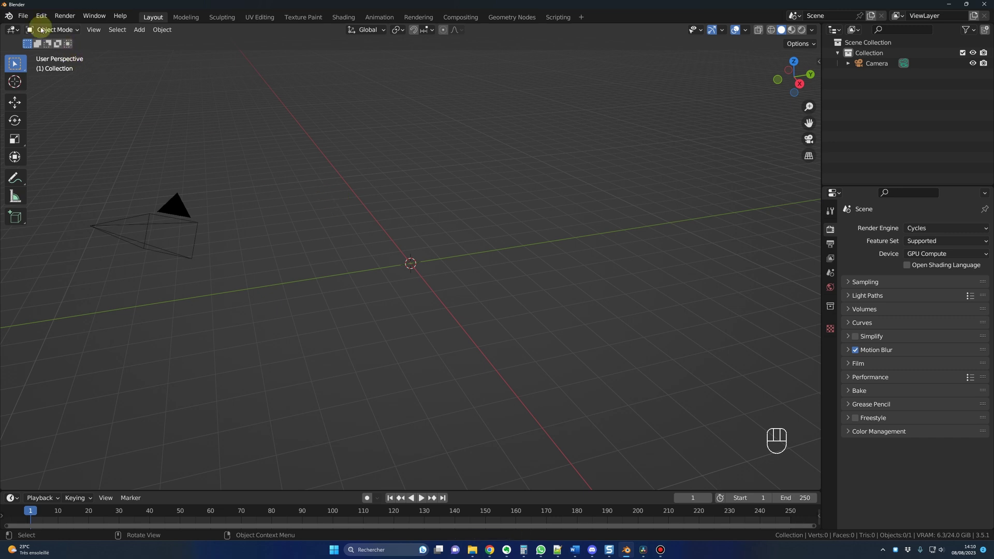
click(24, 16)
mouse_move(70, 158)
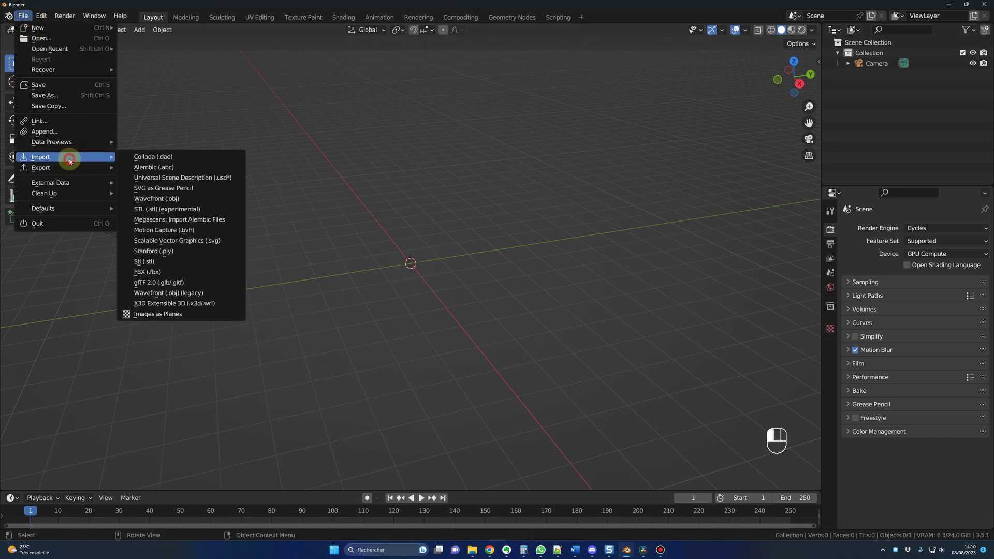
click(155, 272)
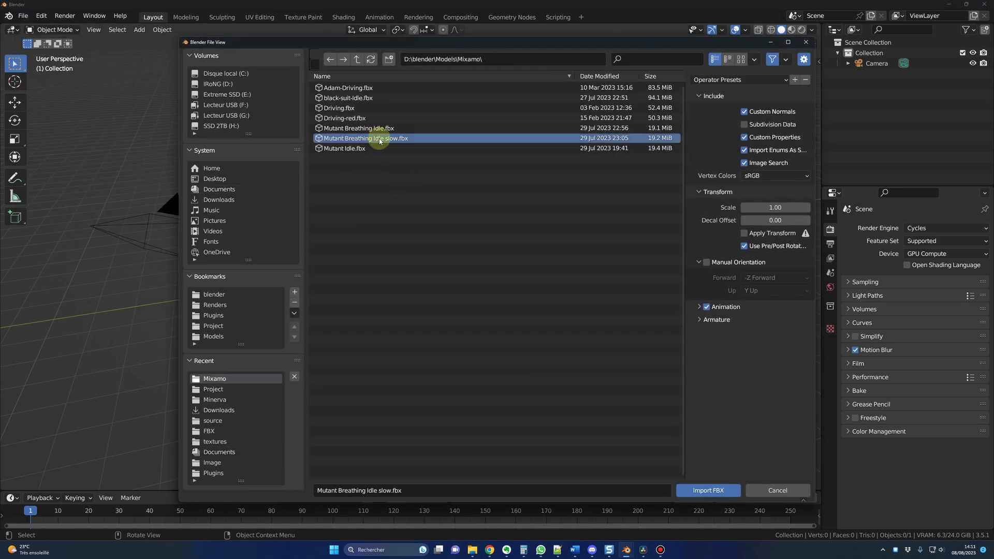
double_click(373, 139)
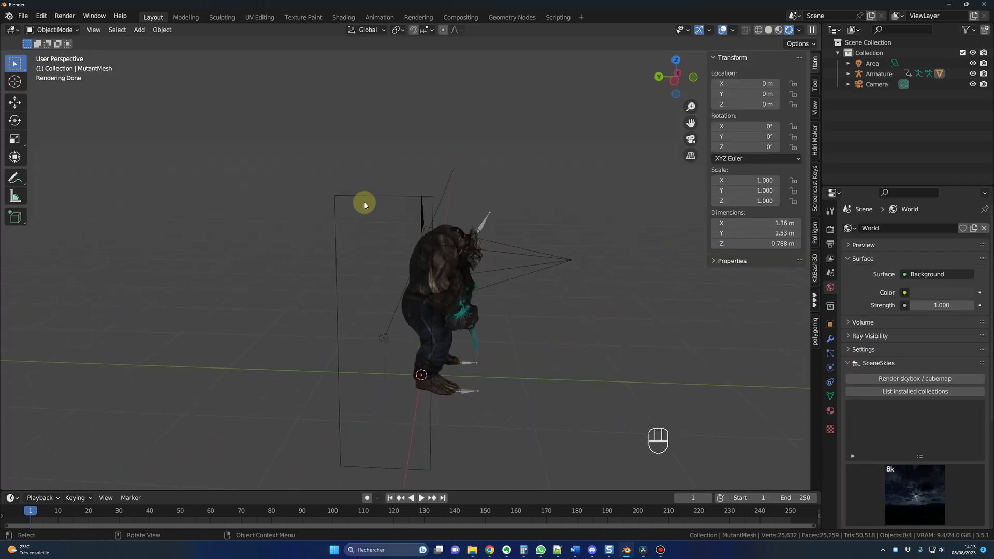
Set the power of the area light beside the mutant to 100 W.
click(362, 196)
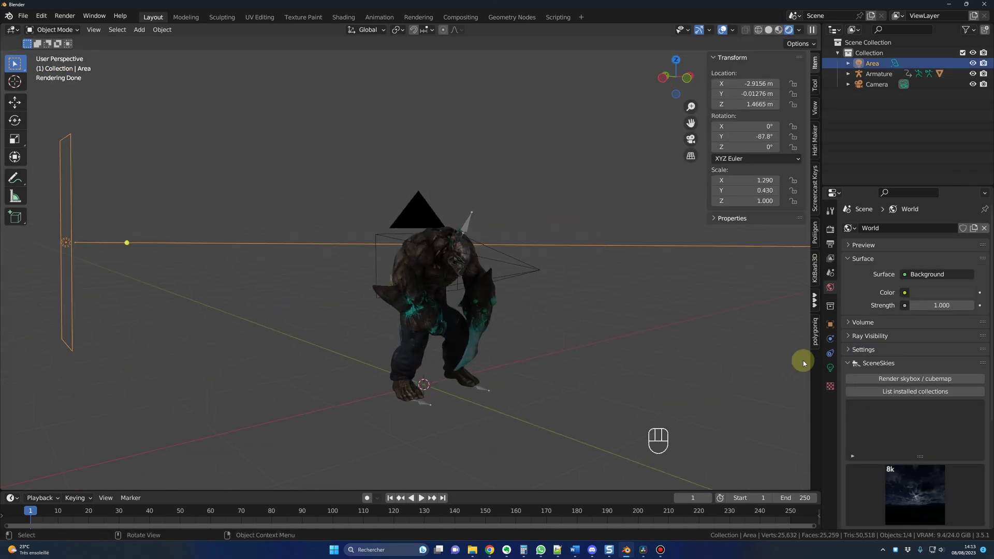
click(830, 368)
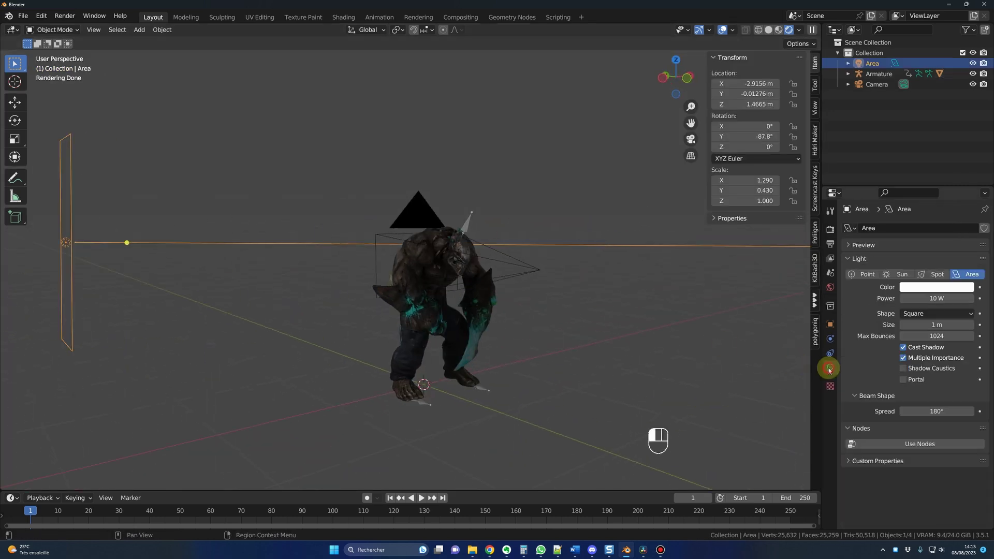
click(924, 298)
text(100)
key(Return)
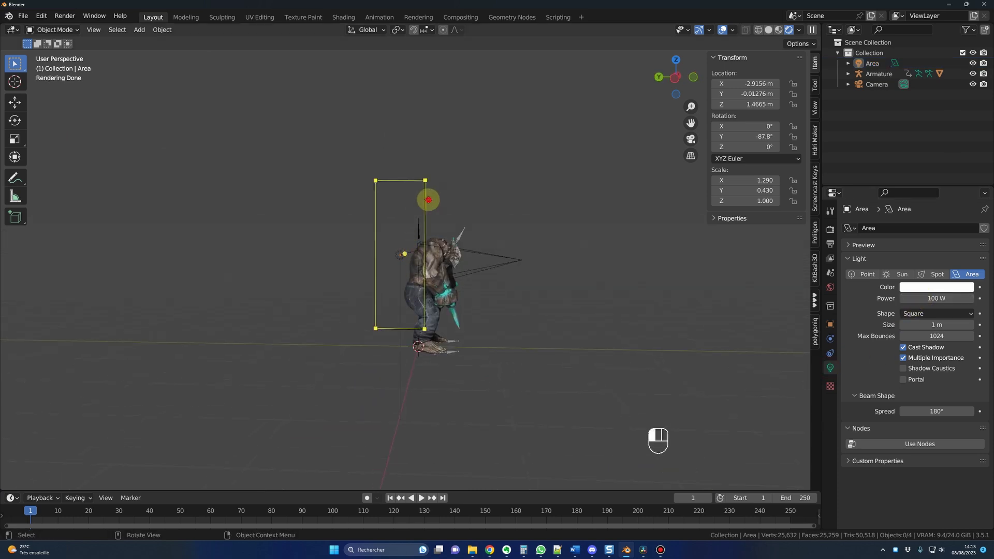
Set the area light's Y scale to 1.
click(428, 199)
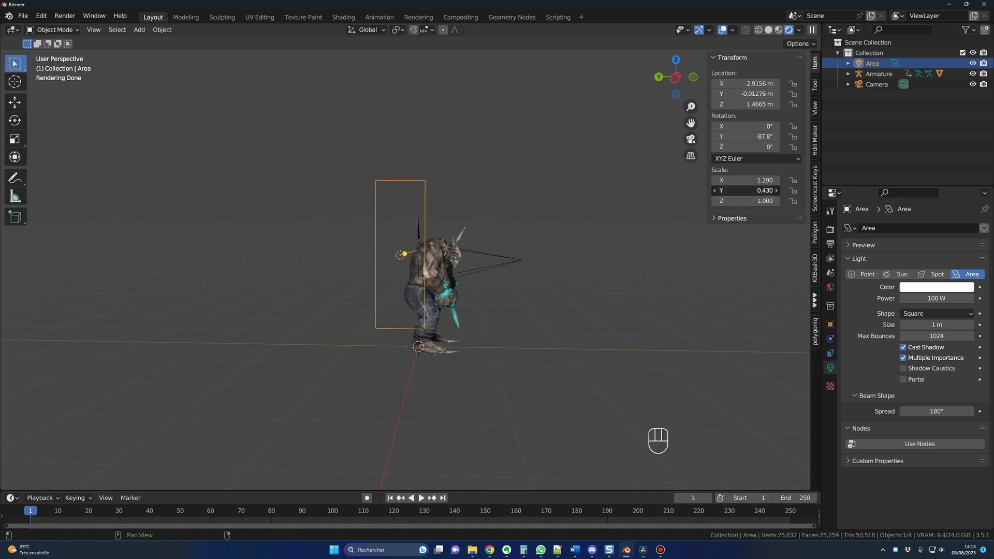
text(1)
key(Return)
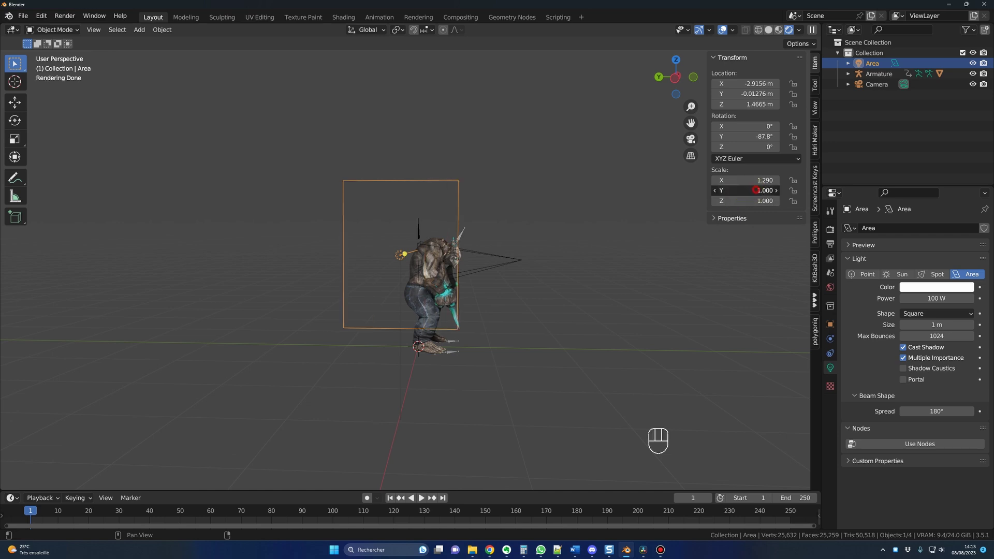
Narrow the area light by setting its Y scale to 0.3.
drag(756, 191, 750, 191)
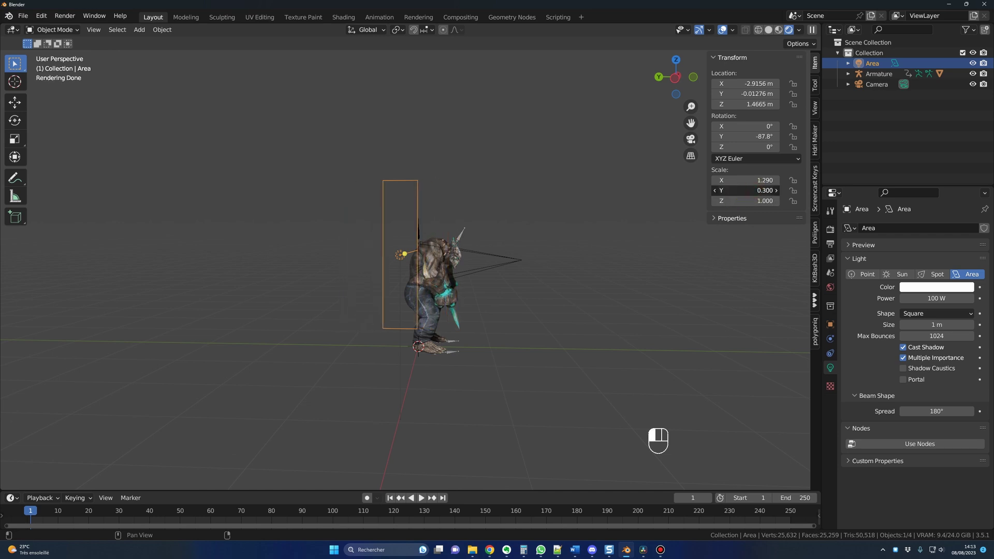
middle_drag(465, 317, 471, 316)
middle_drag(415, 296, 475, 299)
scroll(475, 300, up, 2)
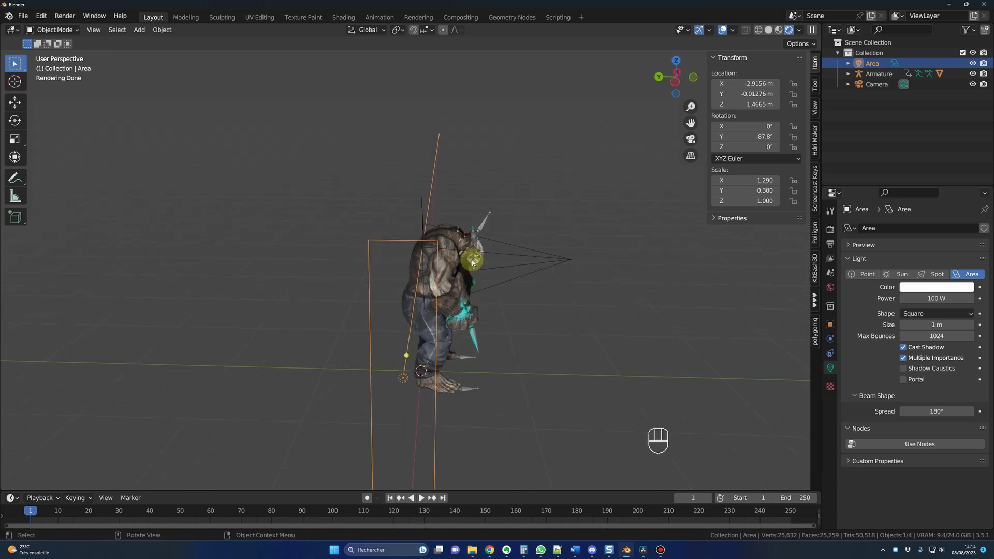
middle_drag(541, 306, 439, 288)
scroll(439, 288, up, 2)
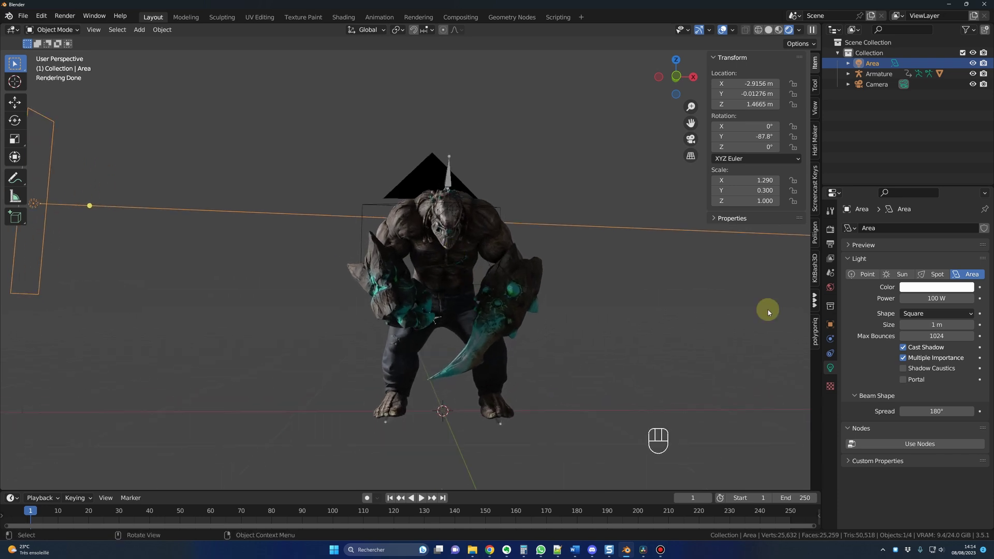
Set the world background strength to 0 so only the area light illuminates the mutant.
click(830, 288)
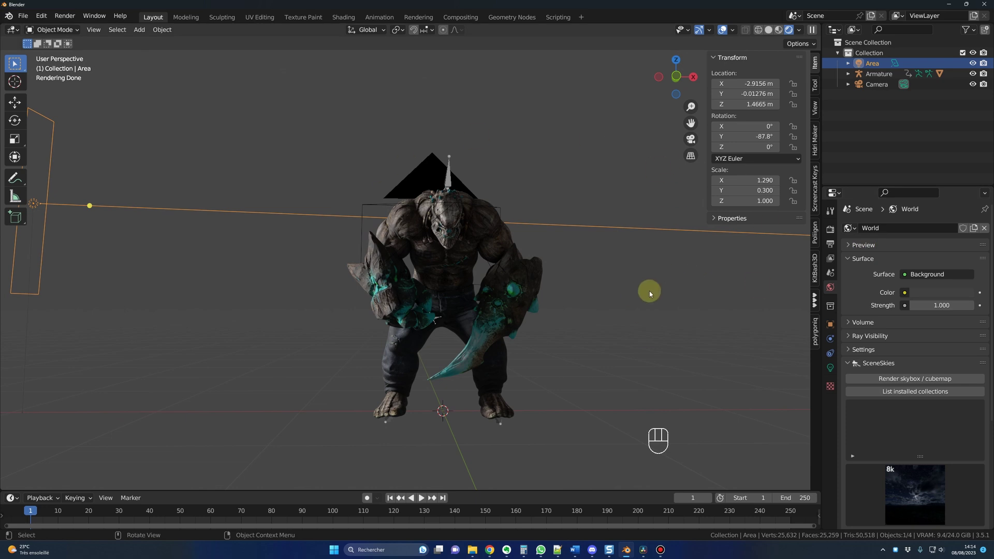
click(934, 305)
text(0)
key(Return)
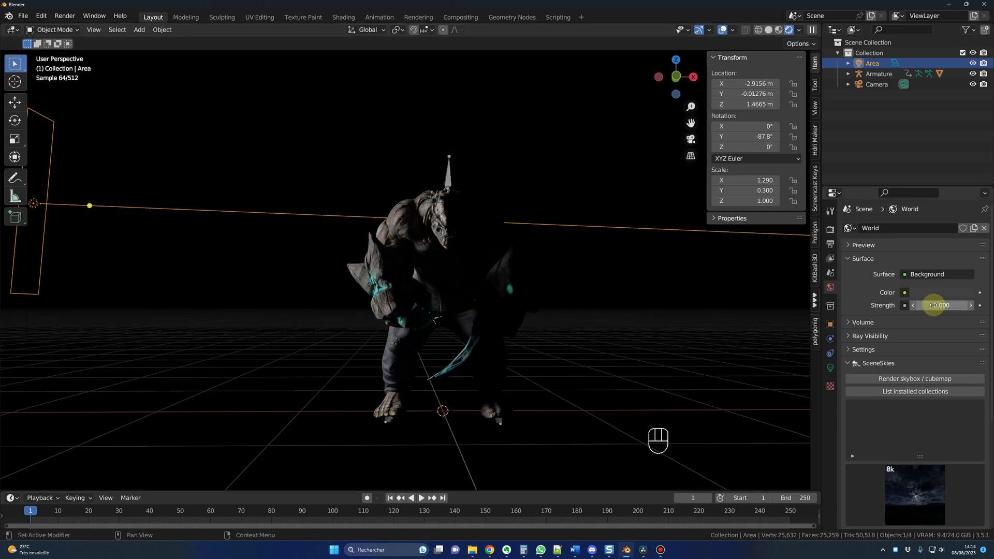
scroll(561, 258, up, 4)
ctrl+middle_drag(558, 260, 548, 231)
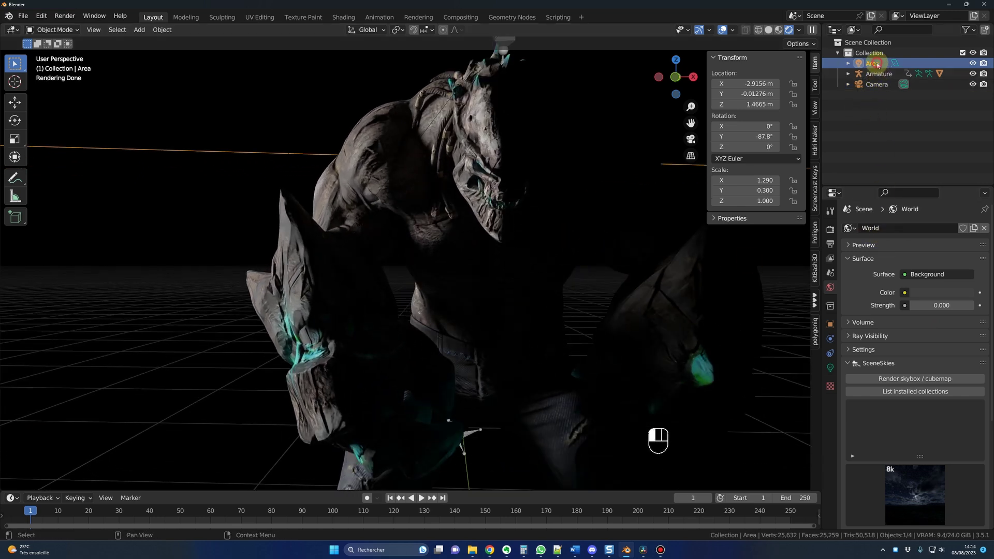
Set the area light's power to 50 W.
click(831, 368)
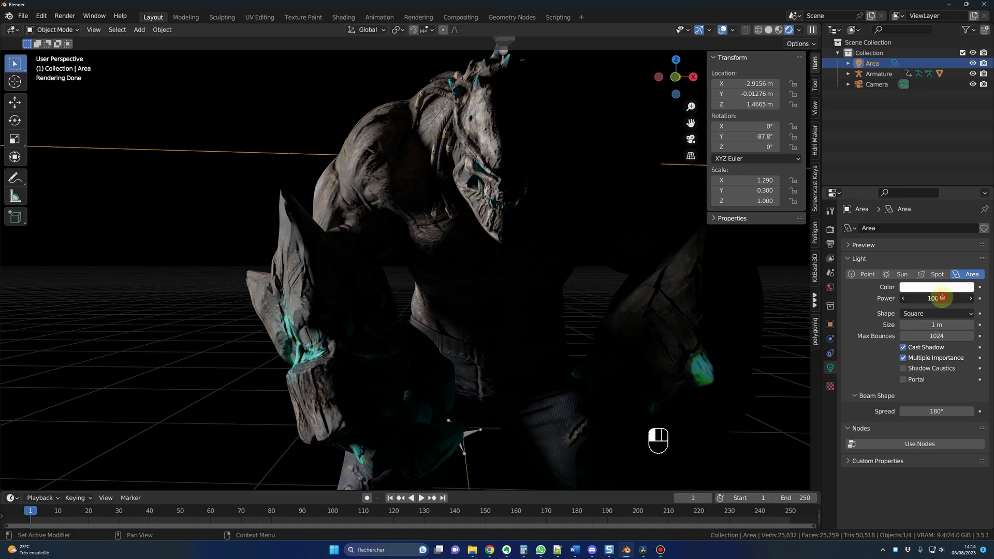
text(50)
key(Return)
middle_drag(584, 304, 548, 315)
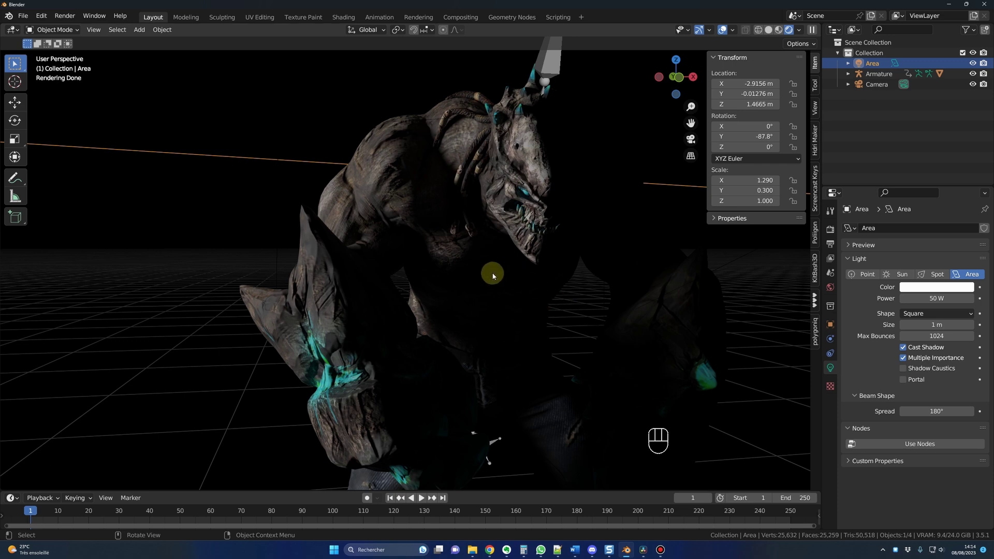
Lower the roughness of the mutant's mutant_M material to about 0.167 for a glossier skin.
click(456, 146)
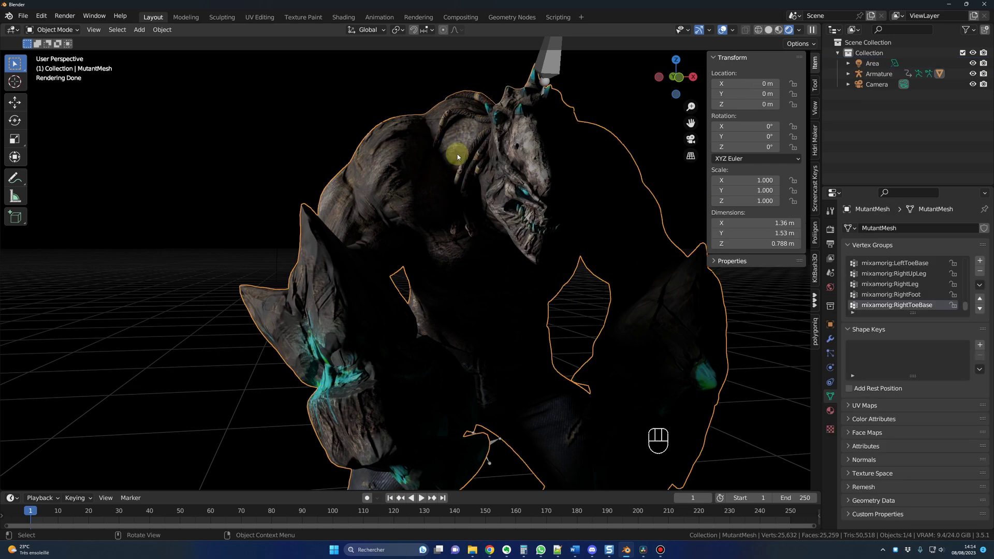
click(349, 18)
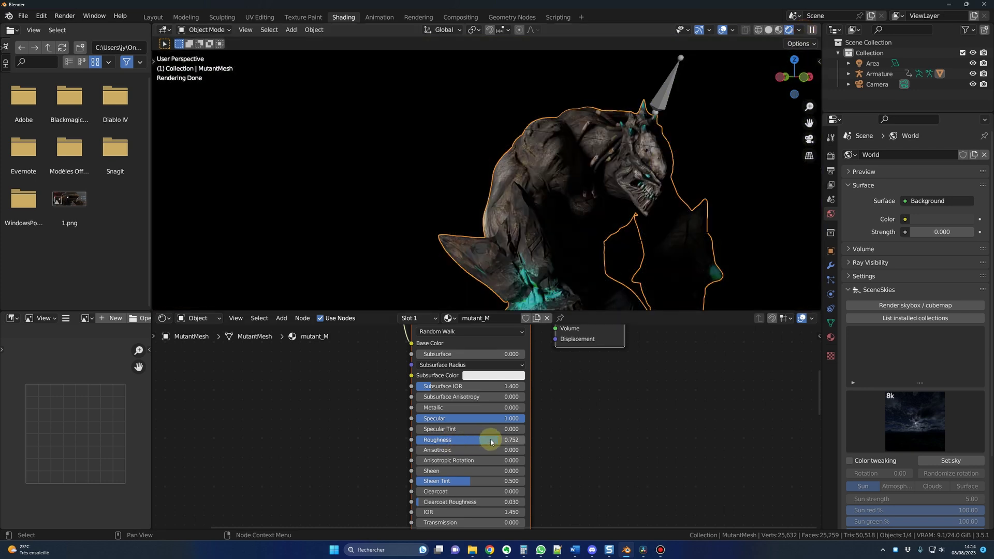
drag(490, 439, 460, 439)
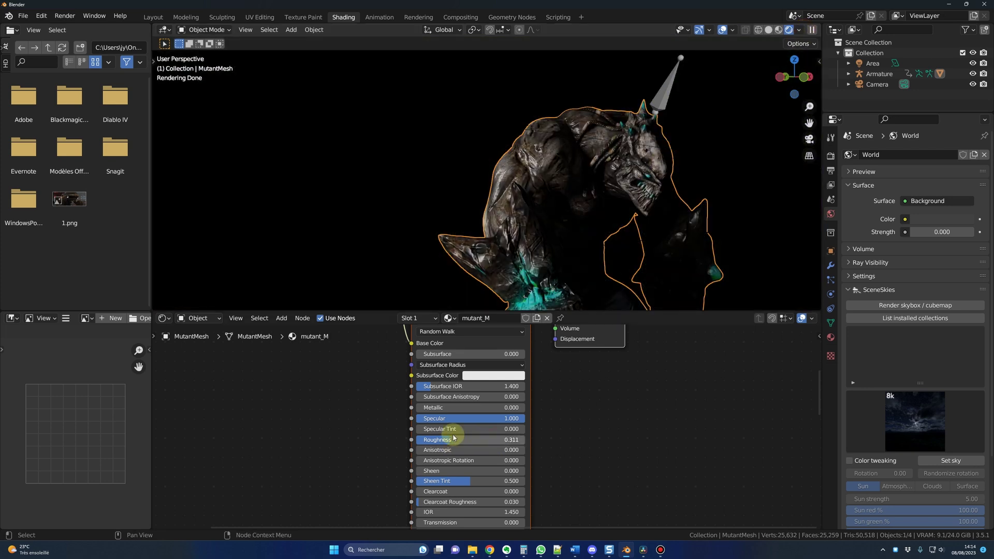
scroll(639, 182, up, 8)
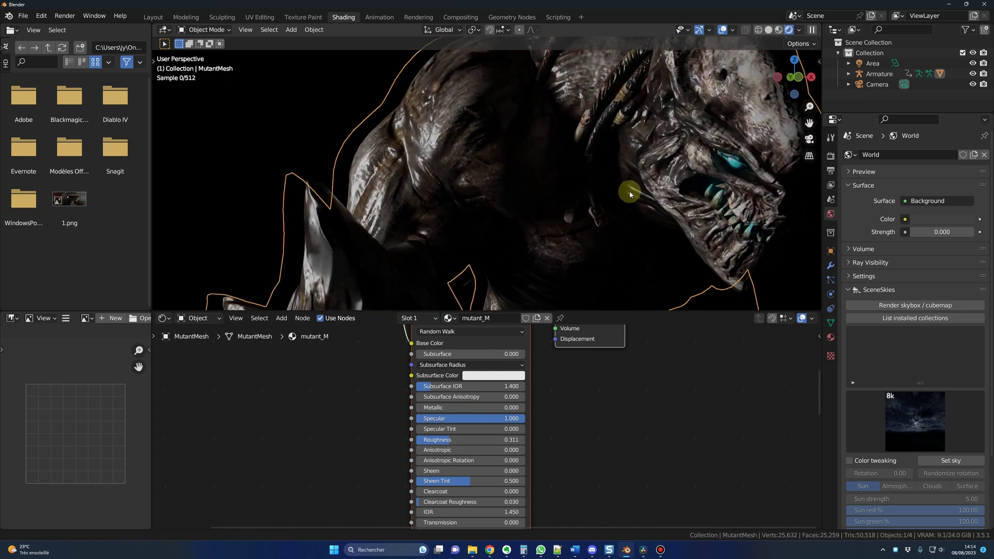
scroll(627, 194, down, 3)
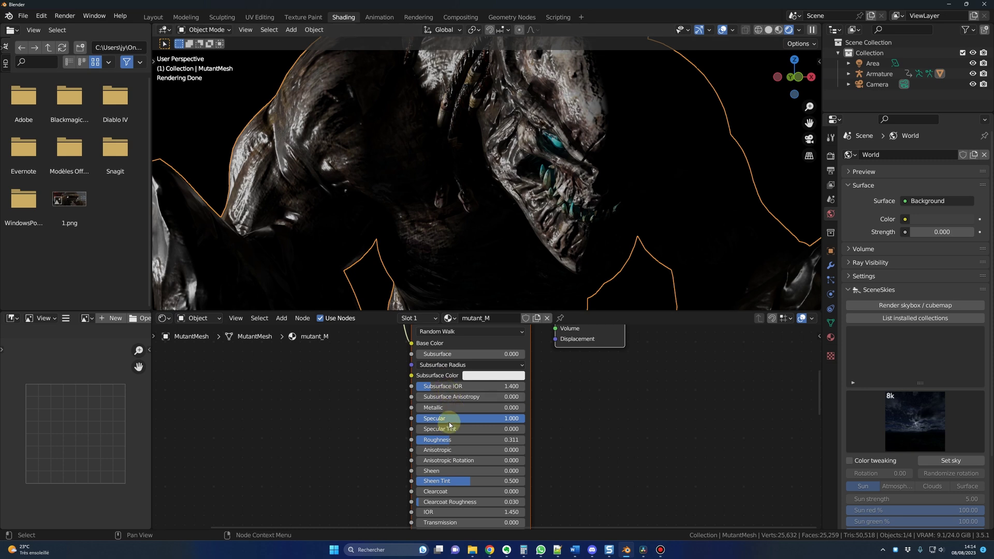
drag(448, 440, 434, 440)
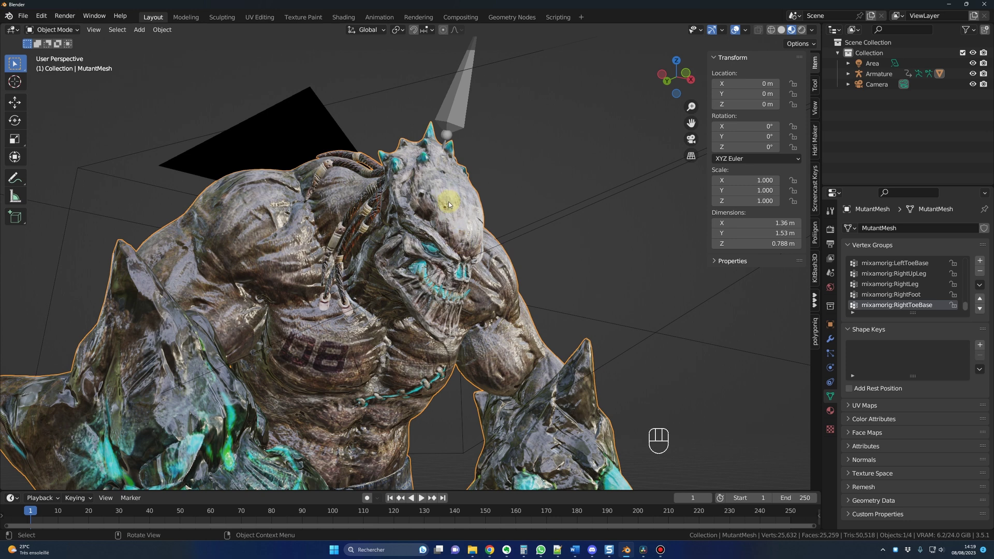
In Edit Mode, pick a vertex on one of the mutant's eyes and grow the selection to cover the whole eyeball.
key(Tab)
scroll(425, 201, up, 6)
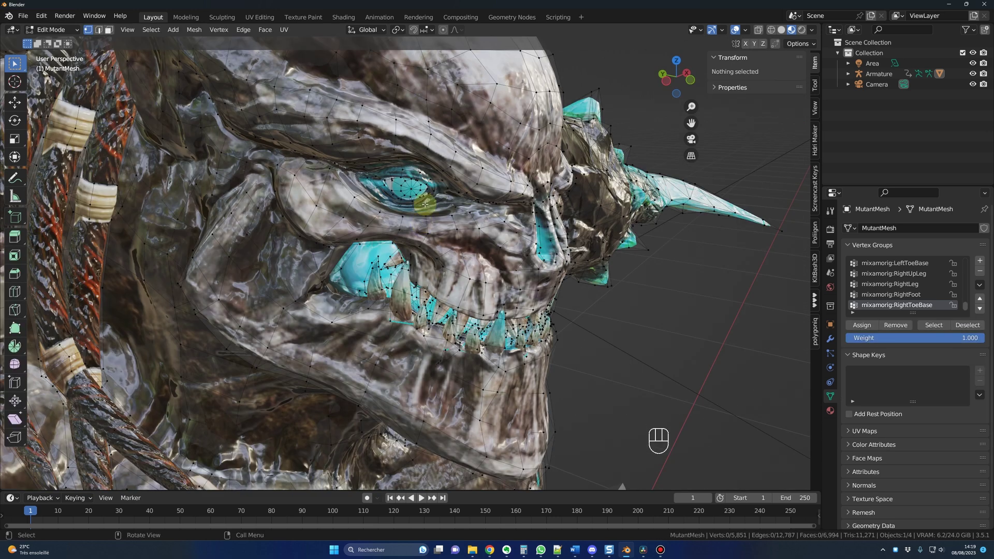
click(412, 187)
key(ctrl+KP_Add)
key(ctrl+KP_Add)
key(ctrl+KP_Add)
key(ctrl+KP_Add)
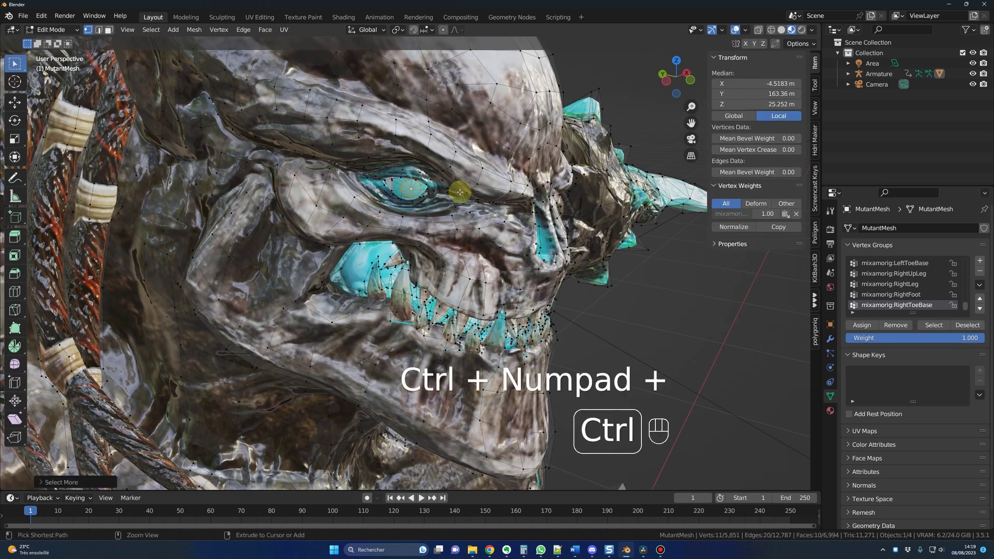
key(ctrl+KP_Add)
key(ctrl+KP_Add)
key(ctrl+KP_Add)
key(ctrl+KP_Add)
key(ctrl+KP_Add)
key(ctrl+KP_Add)
key(ctrl+KP_Add)
key(ctrl+KP_Add)
key(ctrl+KP_Add)
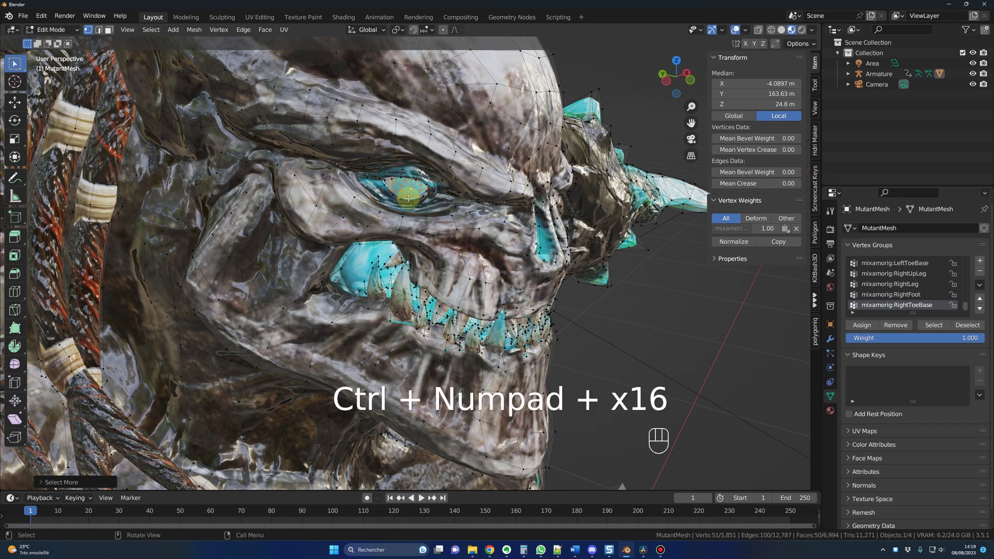
Add a vertex of the mutant's other eye and grow the selection until both eyeballs are fully selected.
middle_drag(414, 205, 379, 213)
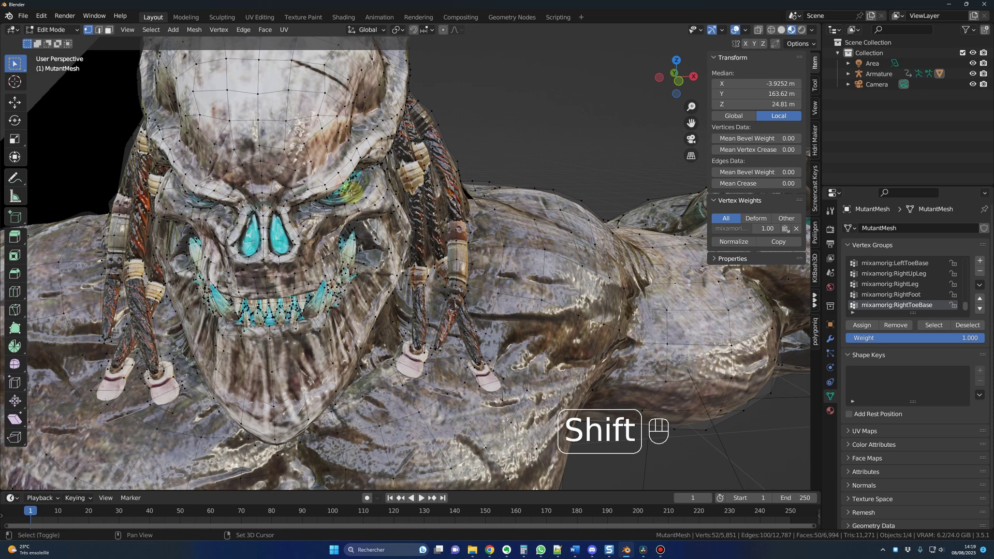
shift+click(372, 218)
scroll(372, 218, up, 5)
scroll(371, 218, down, 6)
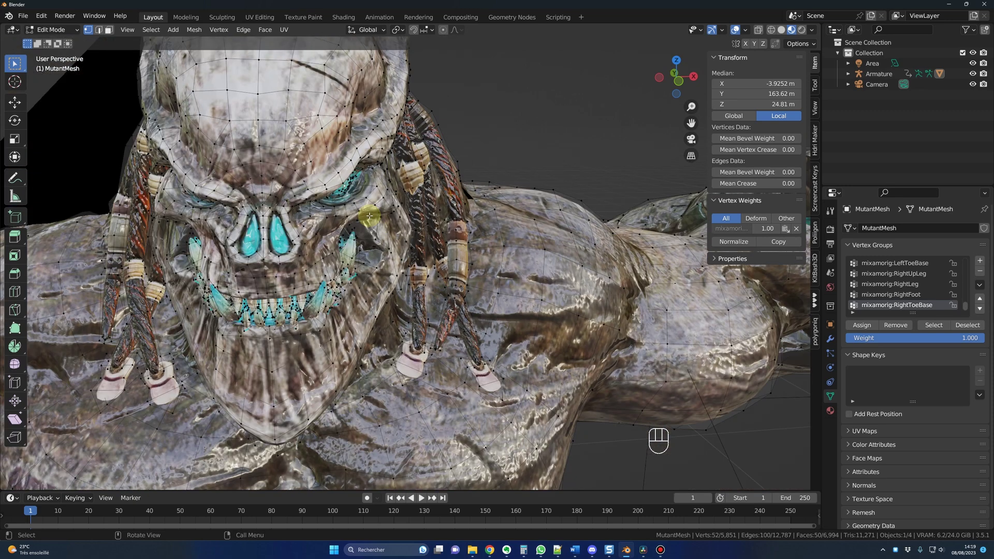
middle_drag(372, 218, 388, 228)
key(ctrl+KP_Add)
key(ctrl+KP_Add)
key(ctrl+KP_Add)
key(ctrl+KP_Add)
key(ctrl+KP_Add)
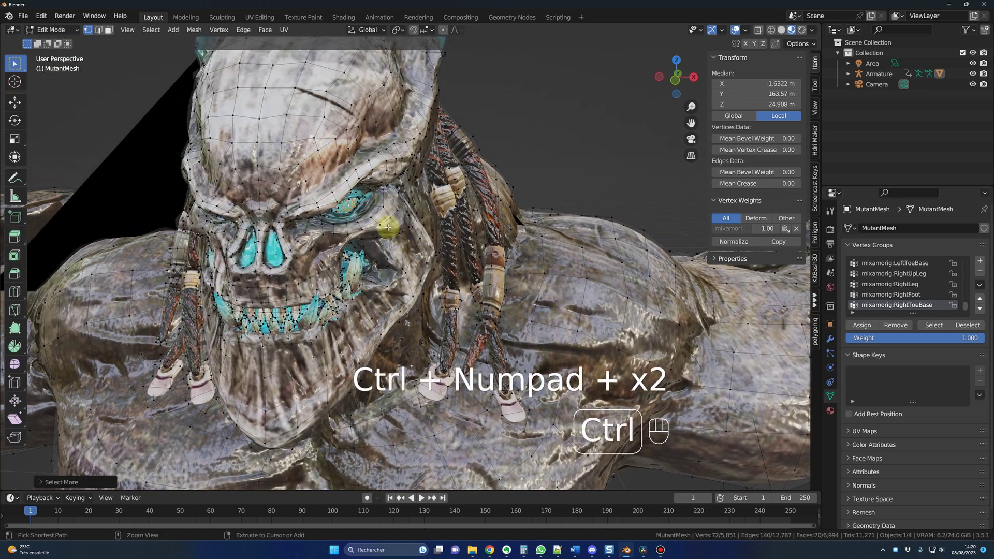
key(ctrl+KP_Add)
key(ctrl+KP_Add)
key(ctrl+KP_Add)
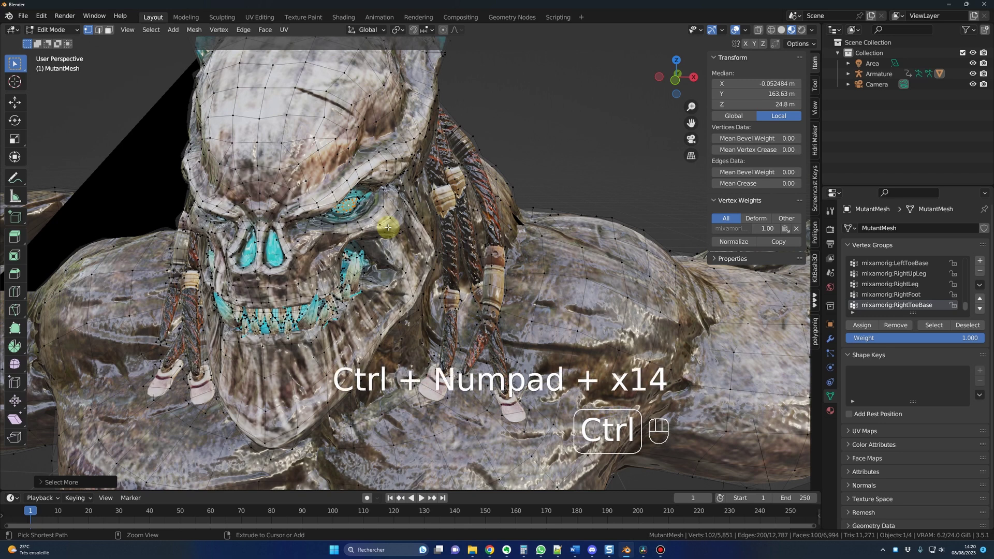
Separate the selected eyeballs from the mutant mesh into their own object and return to Object Mode.
middle_drag(321, 218, 354, 218)
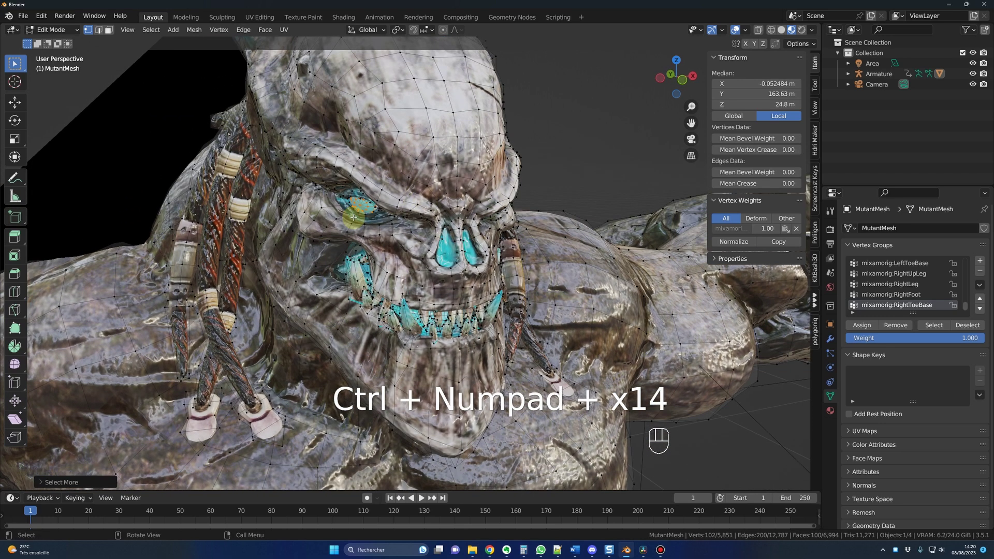
key(p)
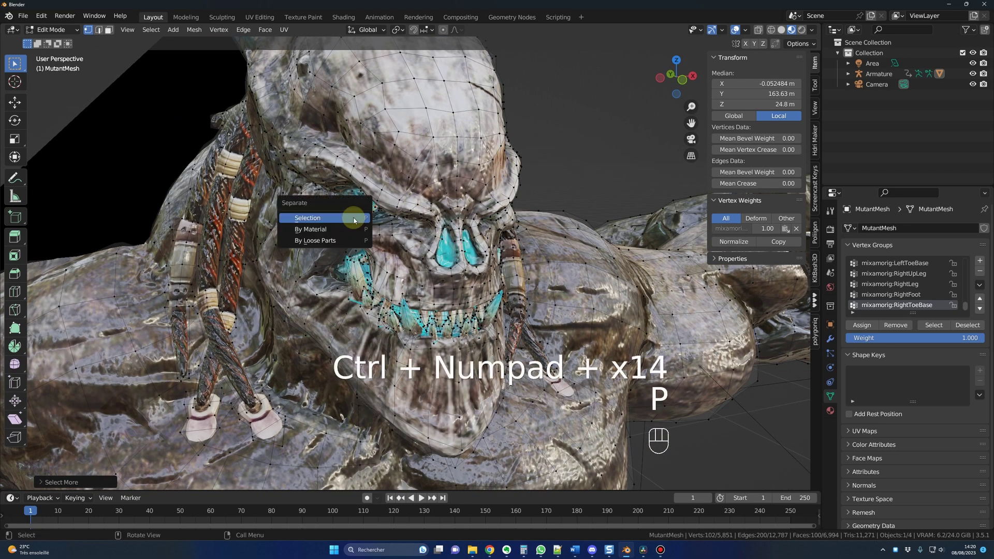
click(308, 218)
key(Tab)
mouse_move(437, 219)
middle_down()
mouse_move(421, 191)
mouse_move(444, 202)
middle_up()
middle_drag(566, 312, 386, 169)
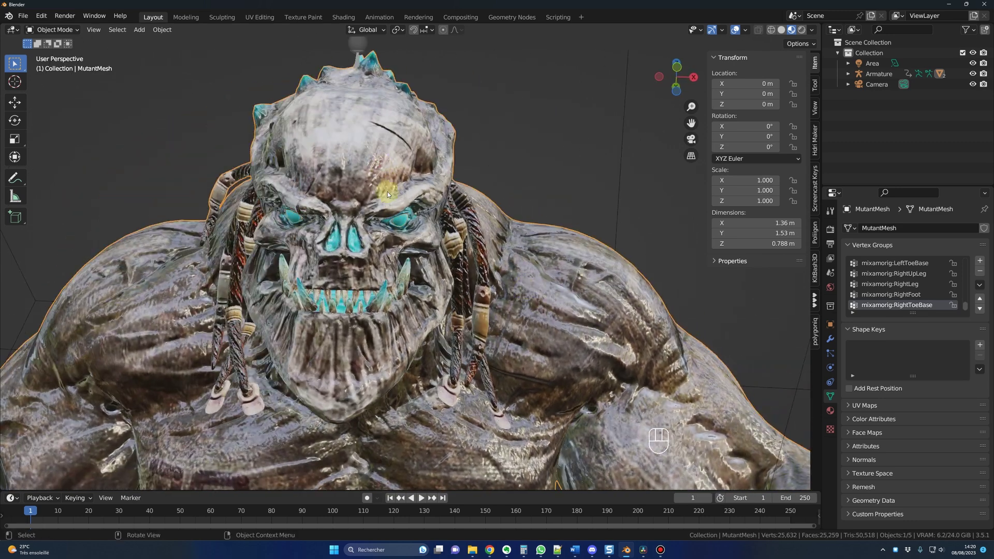
Select the separated eyes object and make its mutant_M material a single-user copy in the Shading workspace.
middle_drag(386, 212, 453, 244)
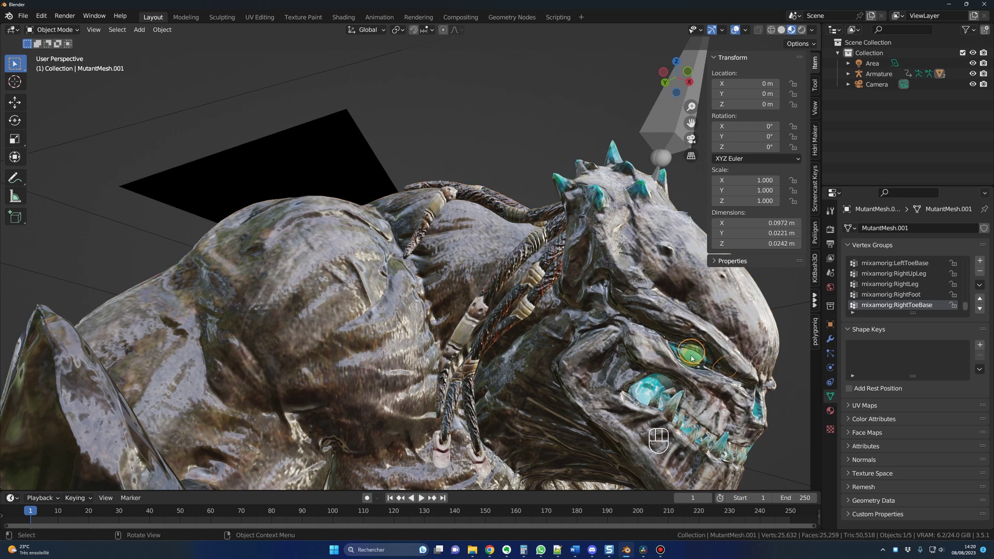
middle_drag(695, 358, 646, 355)
click(521, 256)
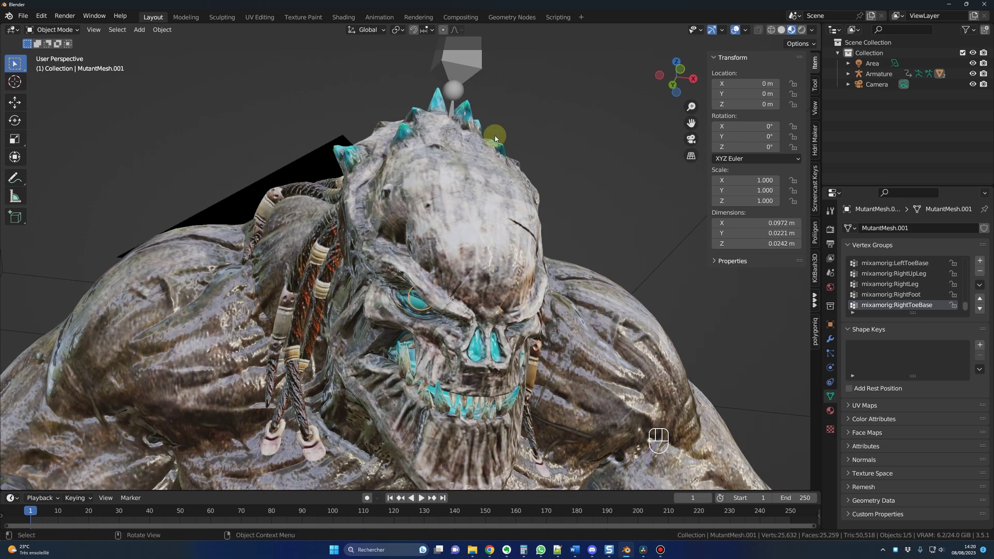
click(341, 17)
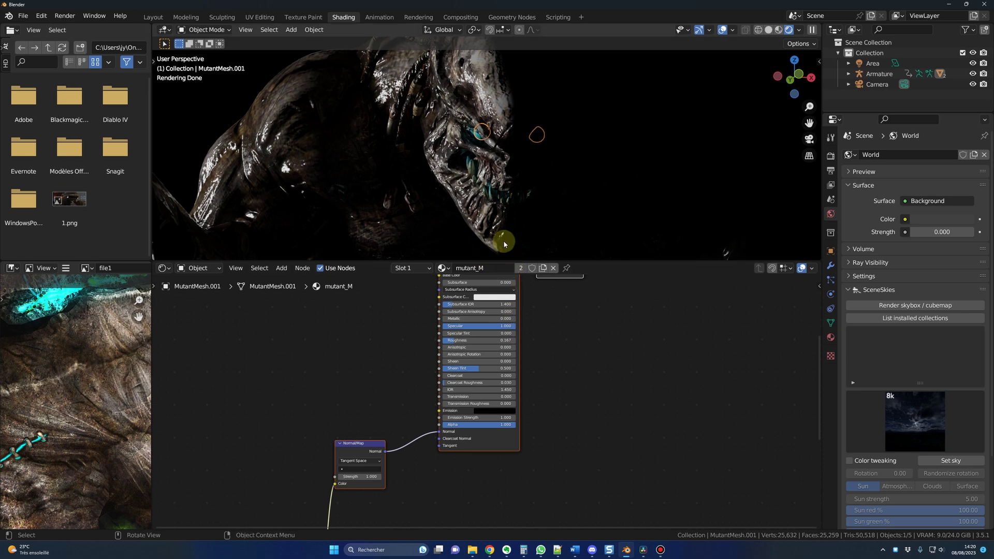
click(521, 267)
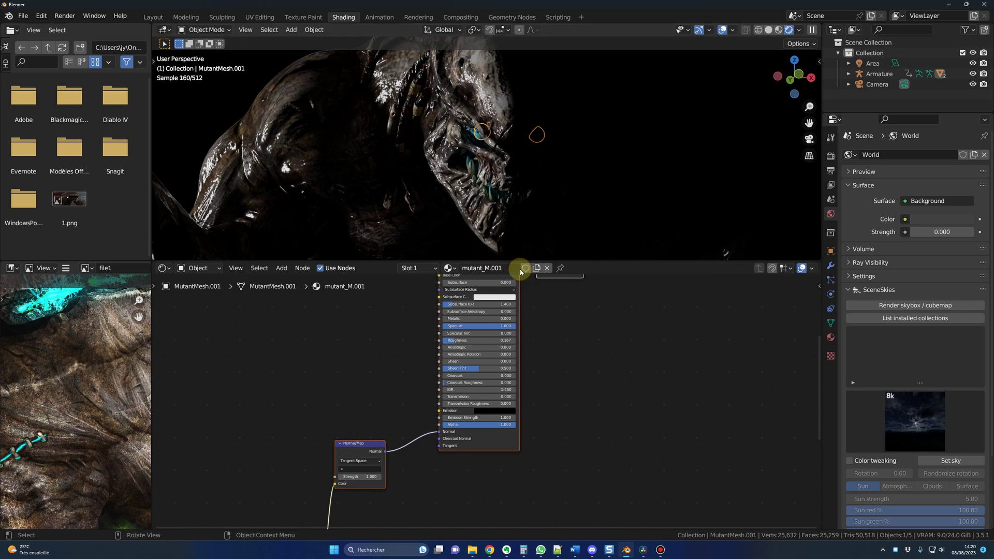
Set the emission color of the eyes' mutant_M.001 material to a saturated red.
middle_drag(502, 177, 523, 176)
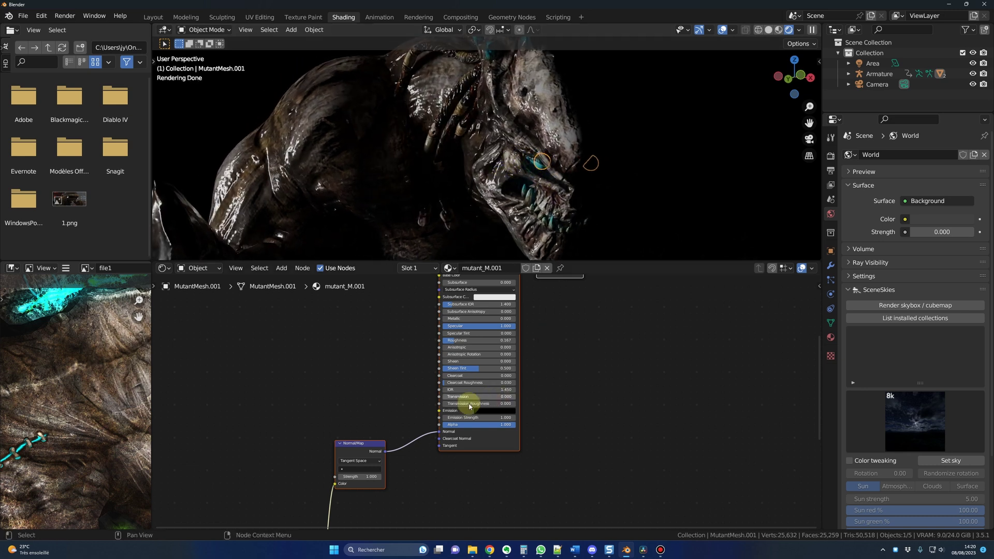
click(498, 410)
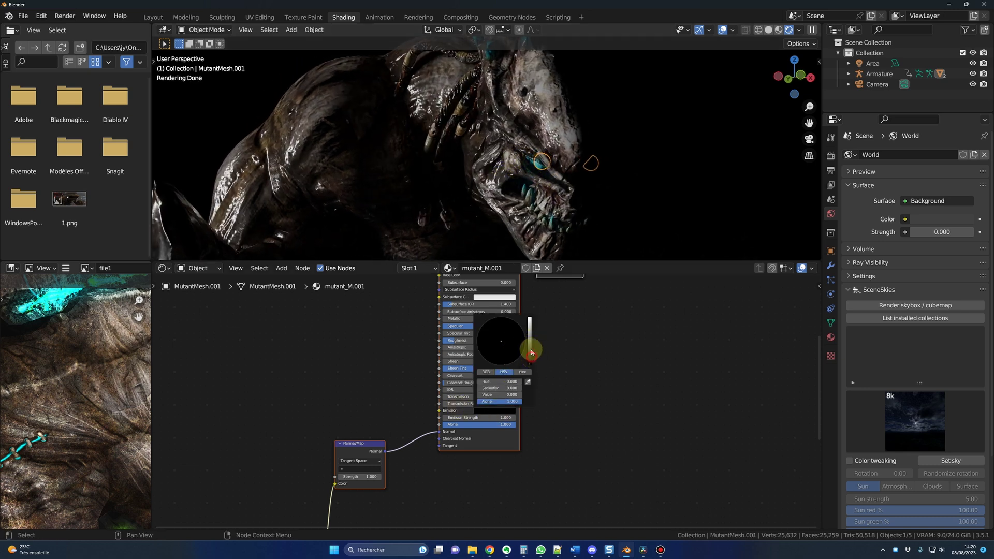
drag(529, 364, 529, 323)
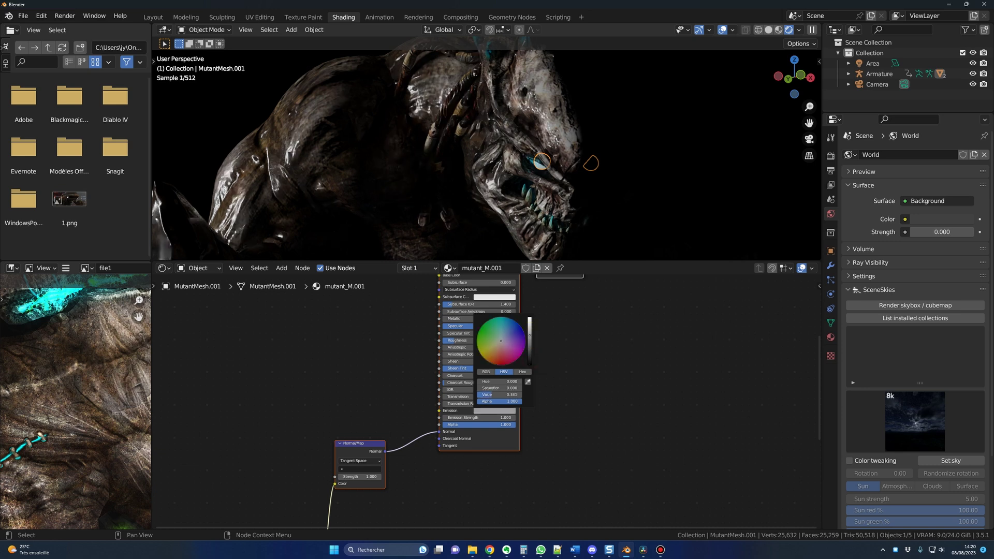
click(502, 353)
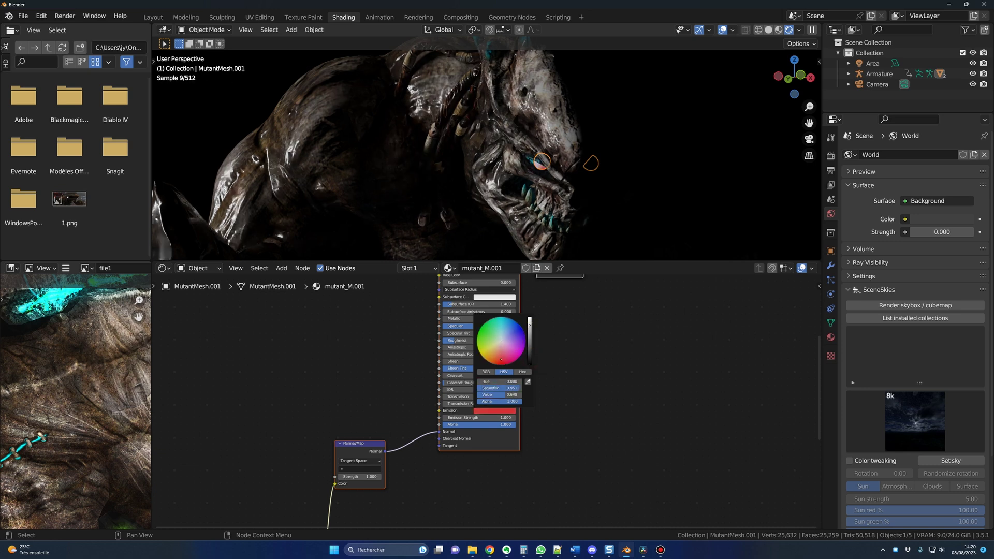
click(501, 362)
click(611, 363)
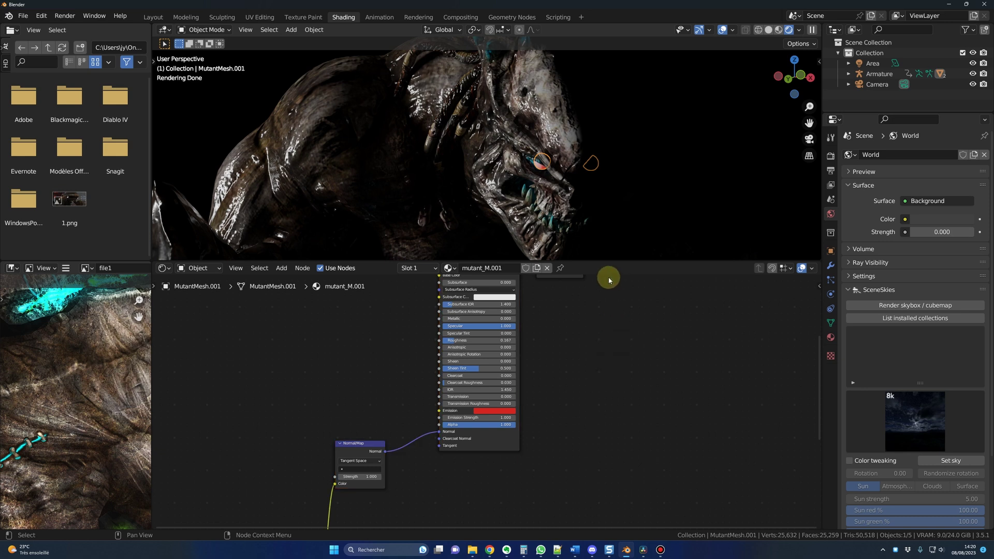
Set the emission strength of the eye material to 20.
click(505, 418)
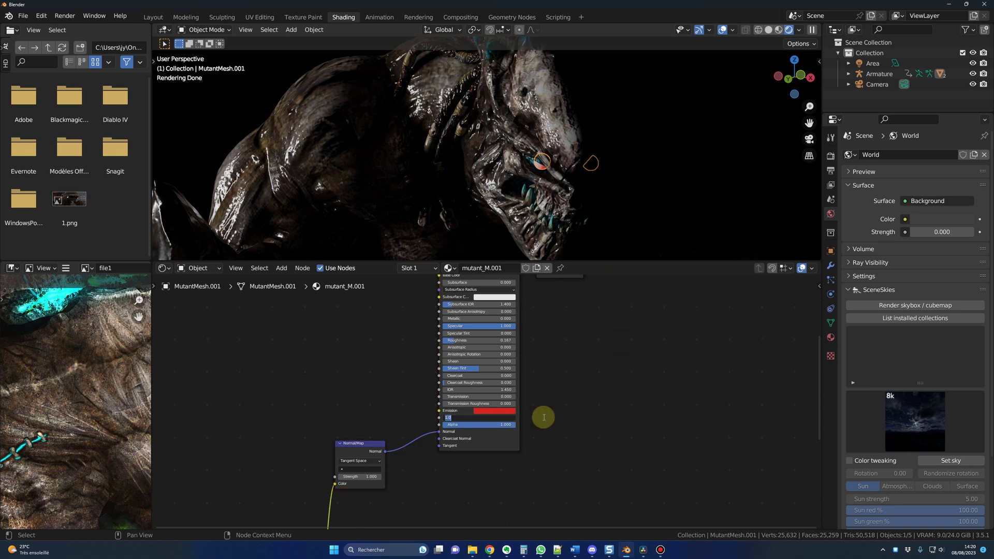
text(20)
key(Return)
middle_drag(623, 200, 603, 195)
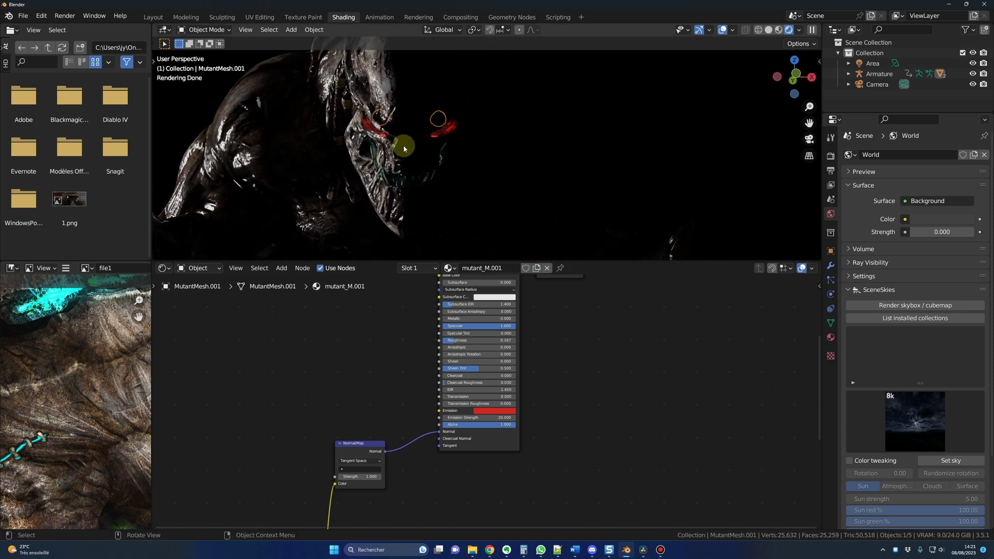
Deselect the eyes object and compare the red eye glow with the finished monster shot in DaVinci Resolve.
middle_drag(408, 150, 539, 207)
click(510, 178)
key(alt+Tab)
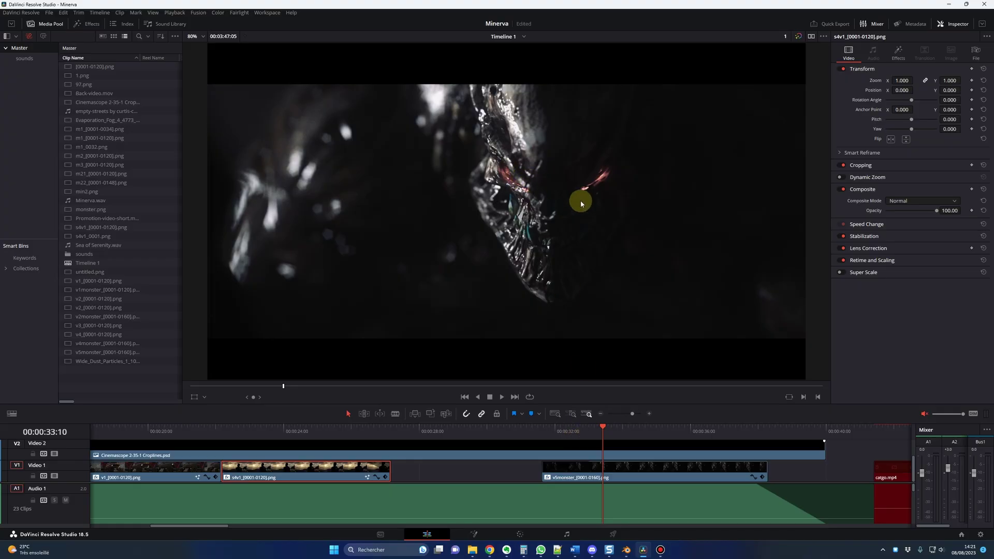
key(alt+Tab)
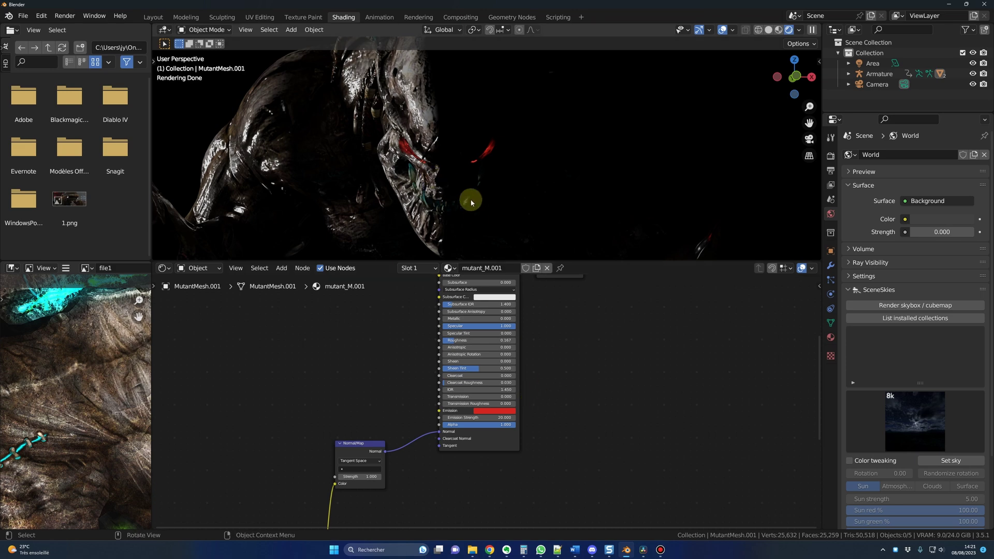
key(alt+Tab)
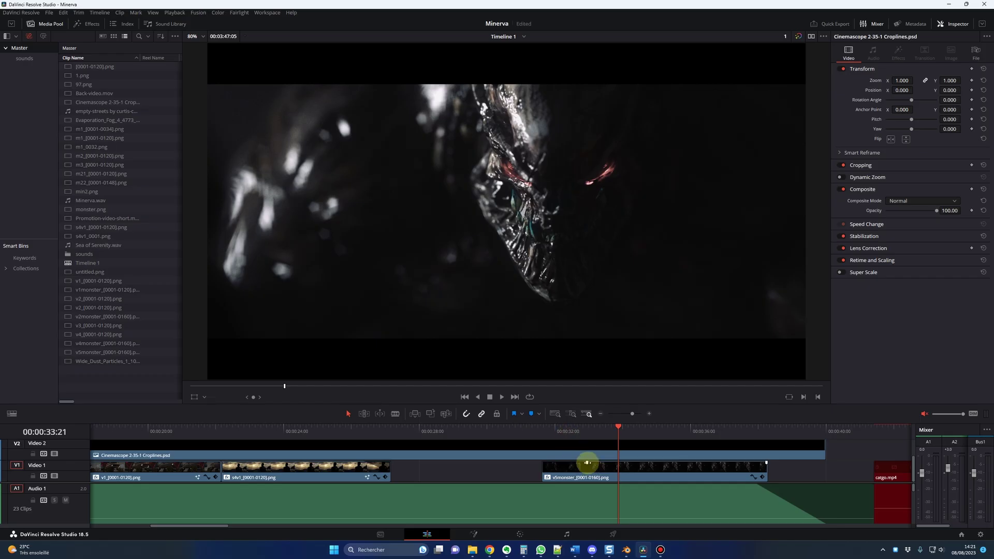
Play the v5monster clip from its beginning on the timeline, then return the playhead to the clip's start.
drag(581, 463, 538, 462)
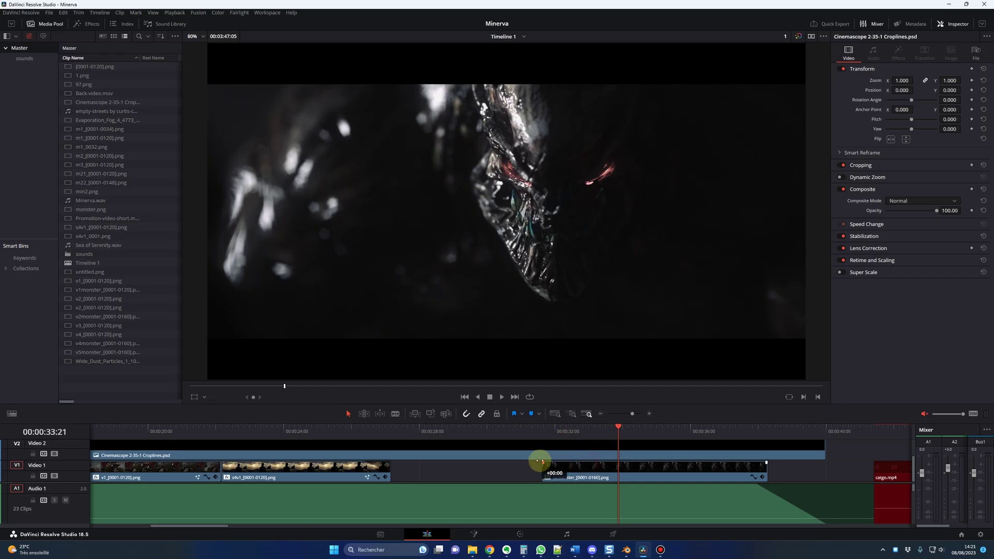
click(545, 430)
key(space)
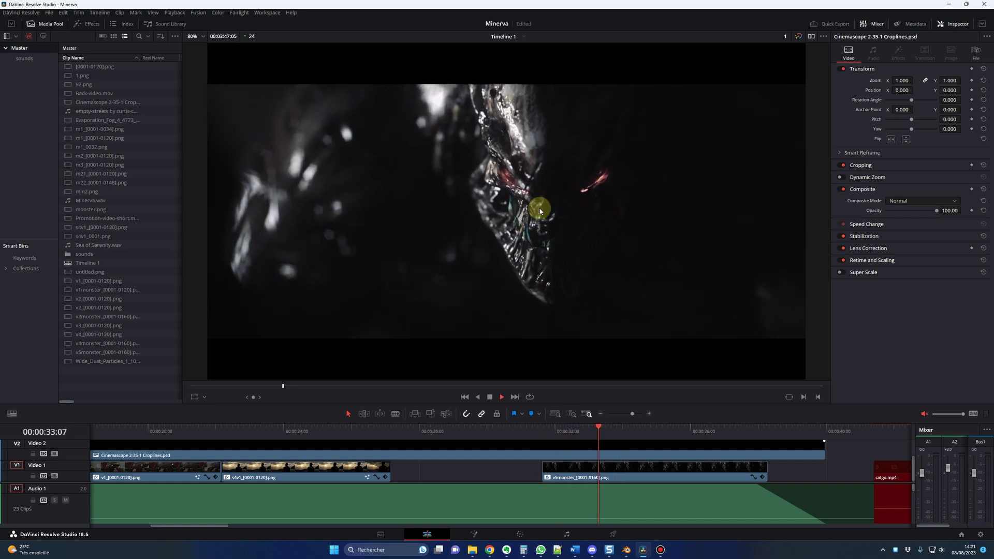
key(Up)
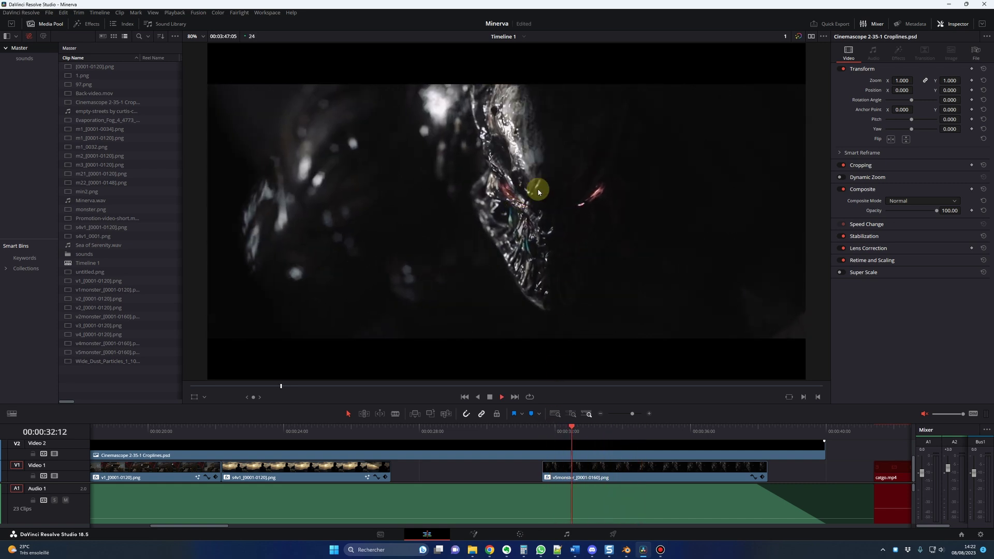
Inspect the monster clip's color grade: the primary color wheels of node 01 and the FilmConvert Nitrate settings of node 02.
click(520, 534)
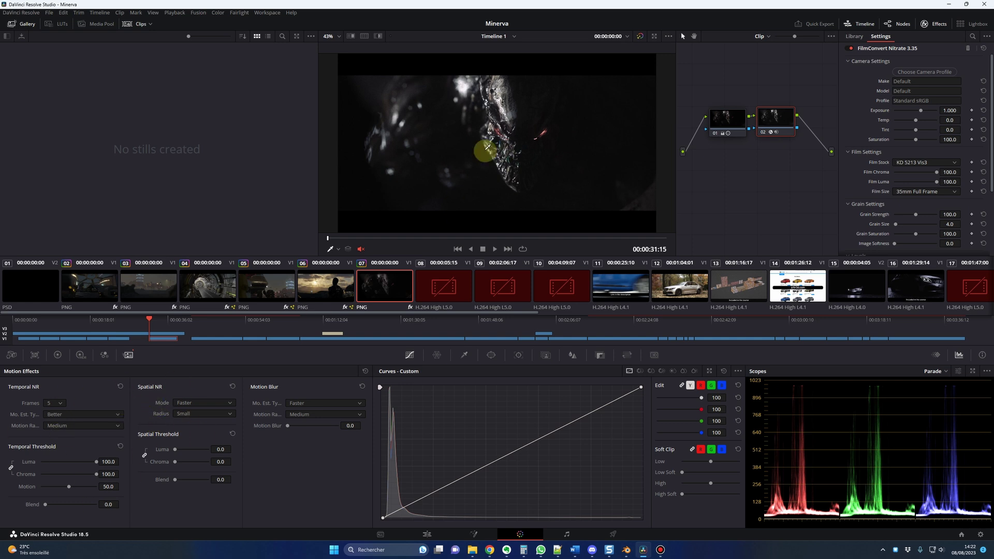
click(725, 117)
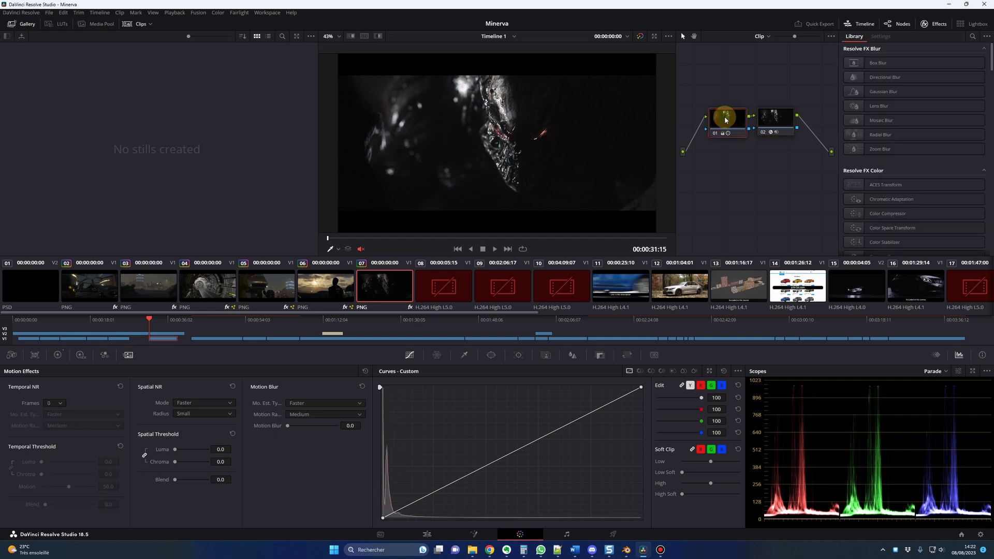
click(59, 356)
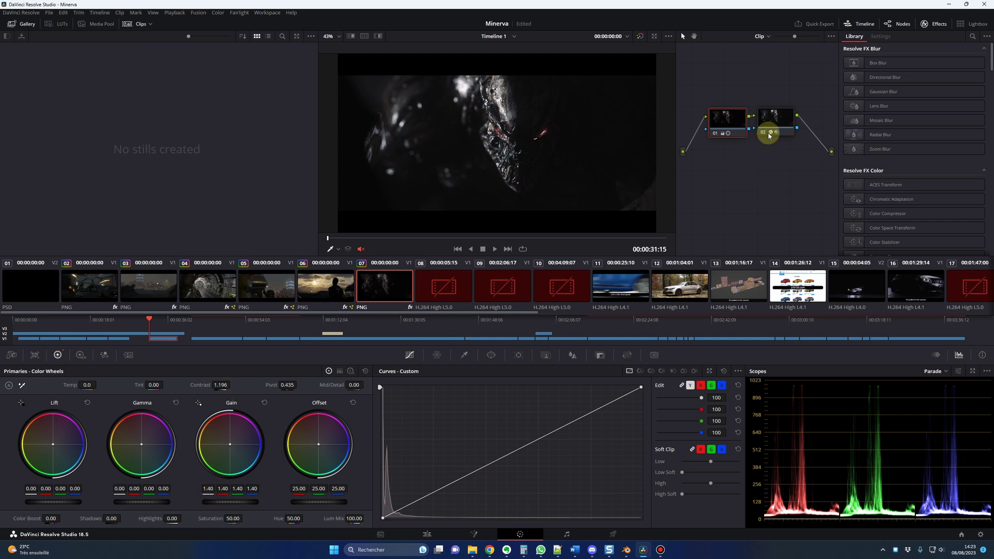
click(775, 118)
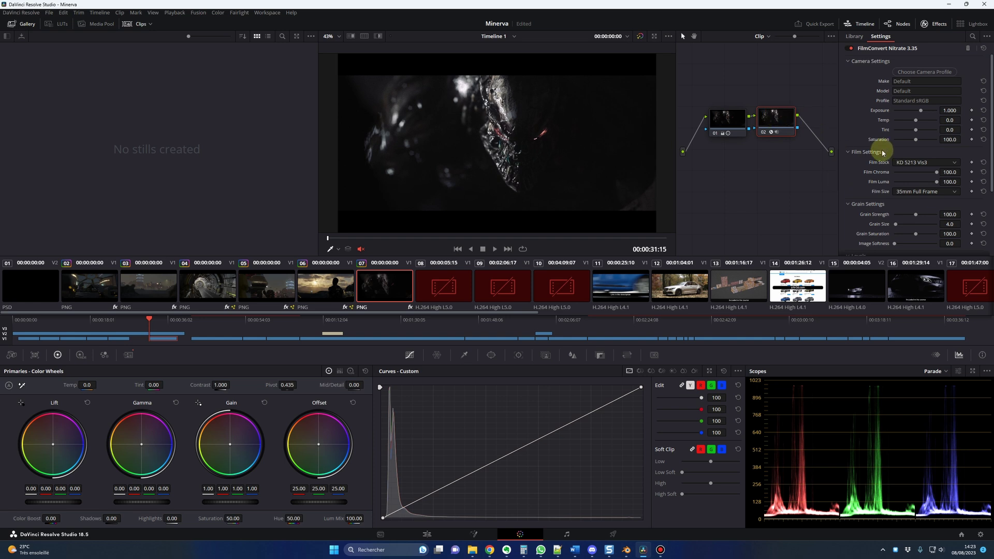
Return to the Edit page and compare the monster shot with its color grade bypassed and enabled.
click(427, 534)
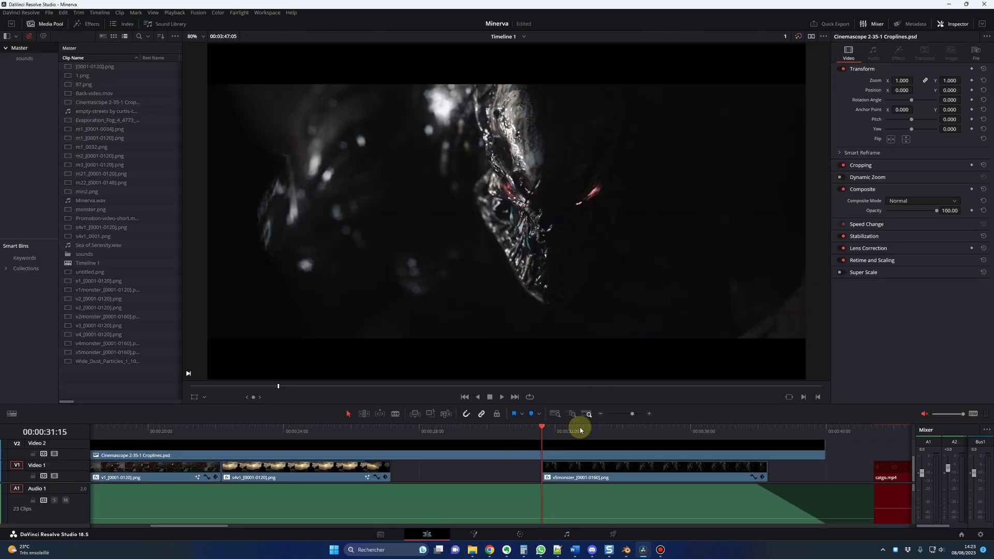
click(595, 429)
click(799, 37)
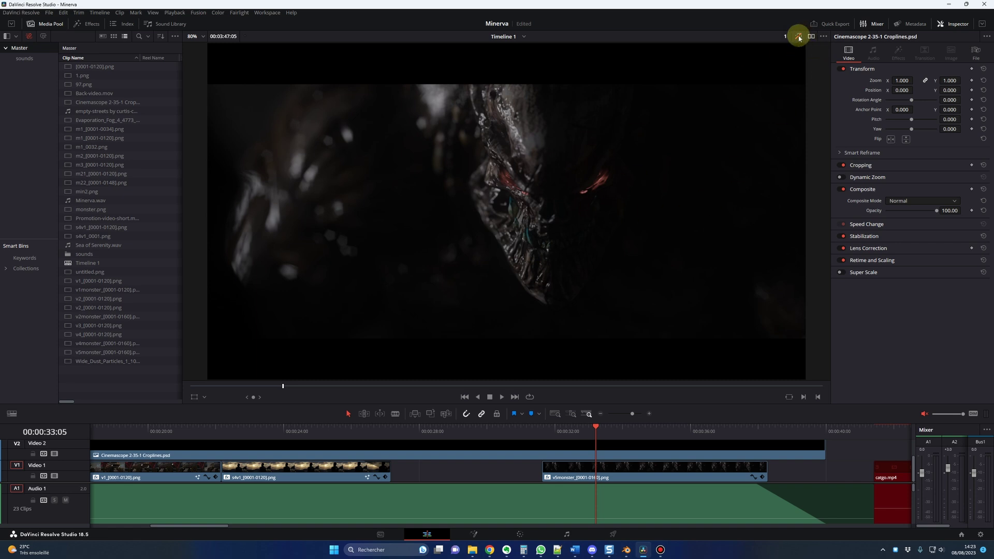
click(799, 37)
click(800, 38)
click(799, 36)
Review the graded monster clip in motion and scrub the playhead to about 00:00:32:14.
key(space)
click(560, 432)
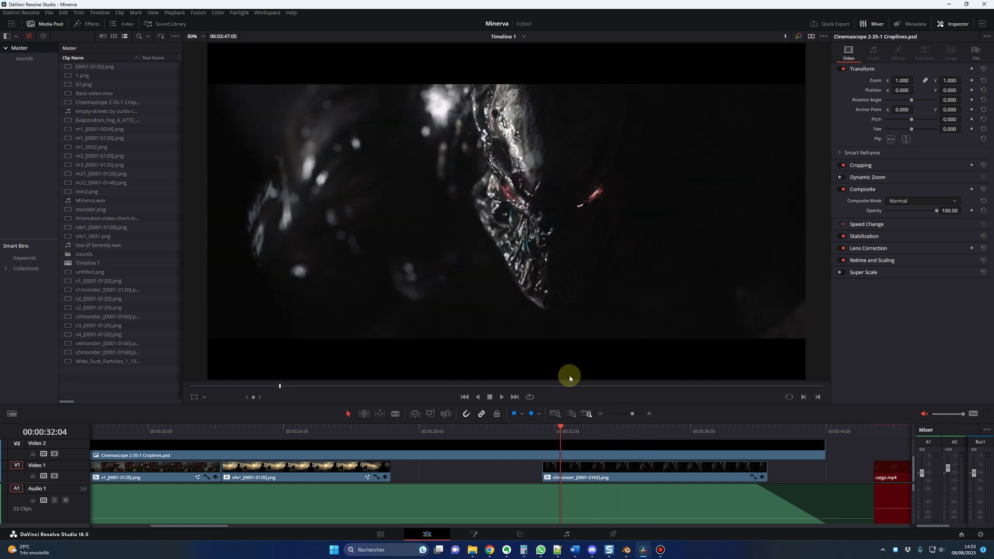
drag(563, 433, 574, 433)
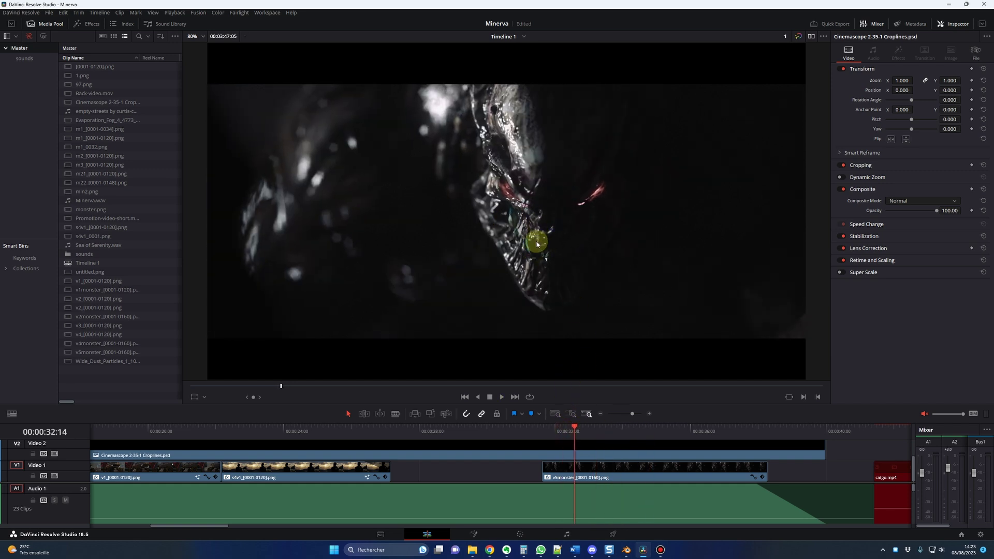